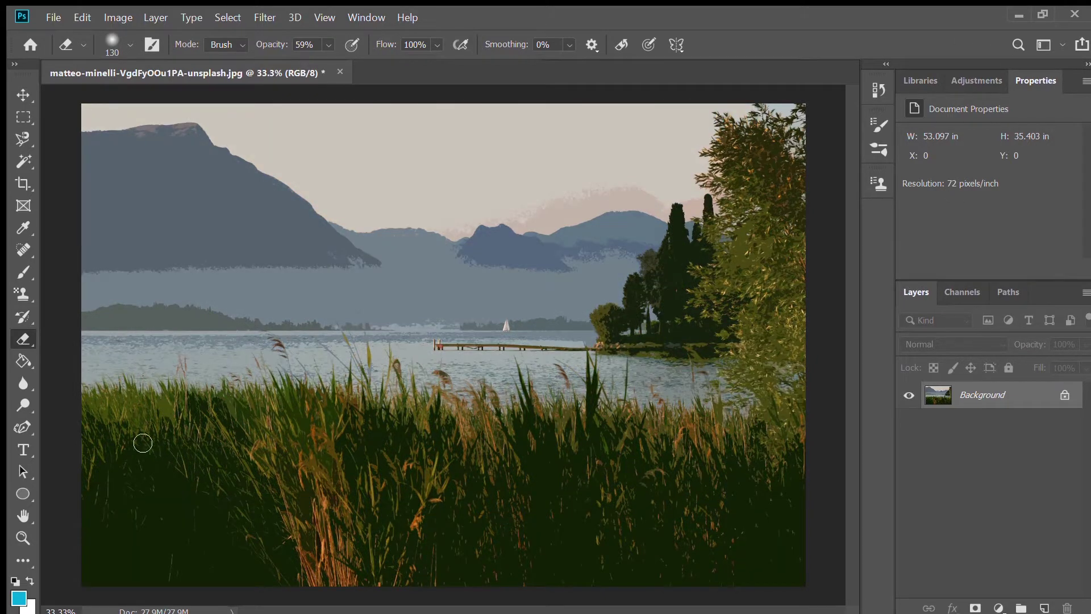
# Unlock the Background layer and outline the foreground reeds and grass with the Magnetic Lasso
pyautogui.click(1067, 395)
pyautogui.click(23, 140)
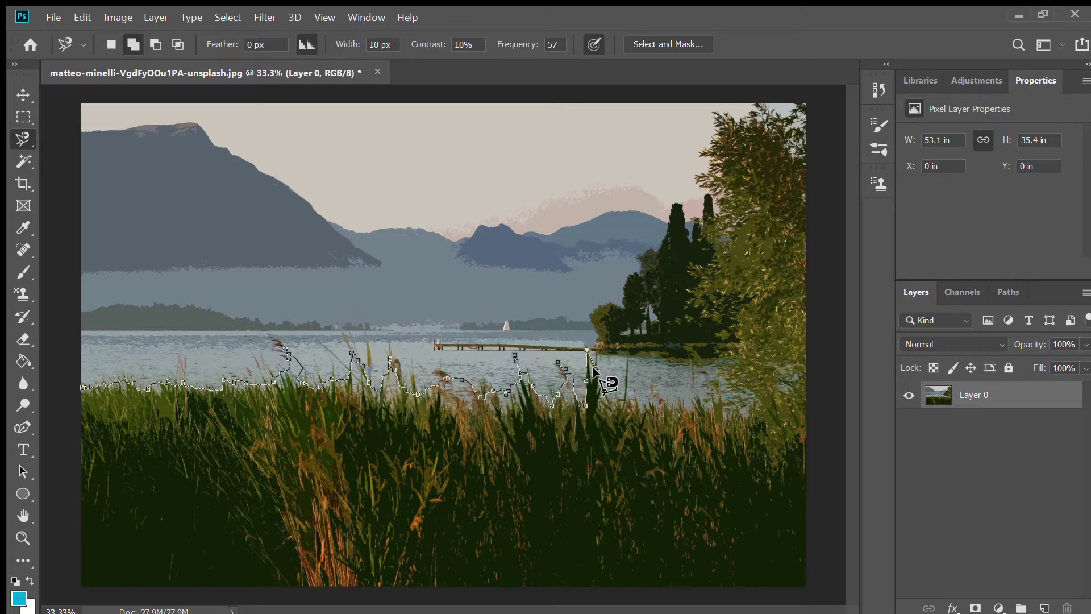
pyautogui.moveTo(769, 453)
pyautogui.mouseDown()
pyautogui.moveTo(805, 442)
pyautogui.moveTo(834, 572)
pyautogui.moveTo(156, 592)
pyautogui.moveTo(81, 503)
pyautogui.mouseUp()
pyautogui.doubleClick(81, 503)
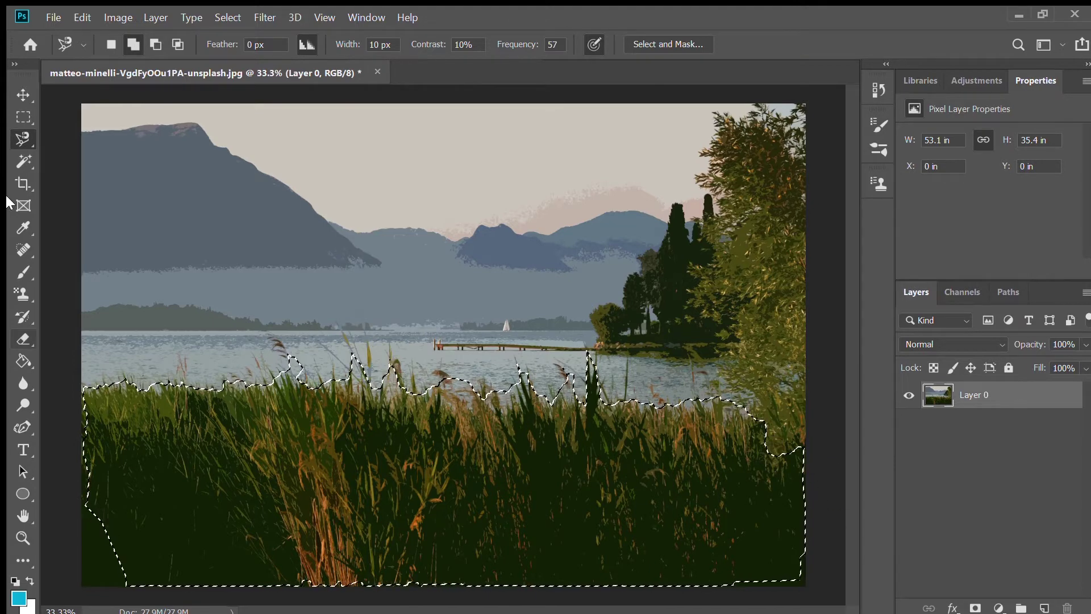
# Extend the grass selection to the canvas edges and lower corners, and cut it onto a new hidden layer
pyautogui.press('m')
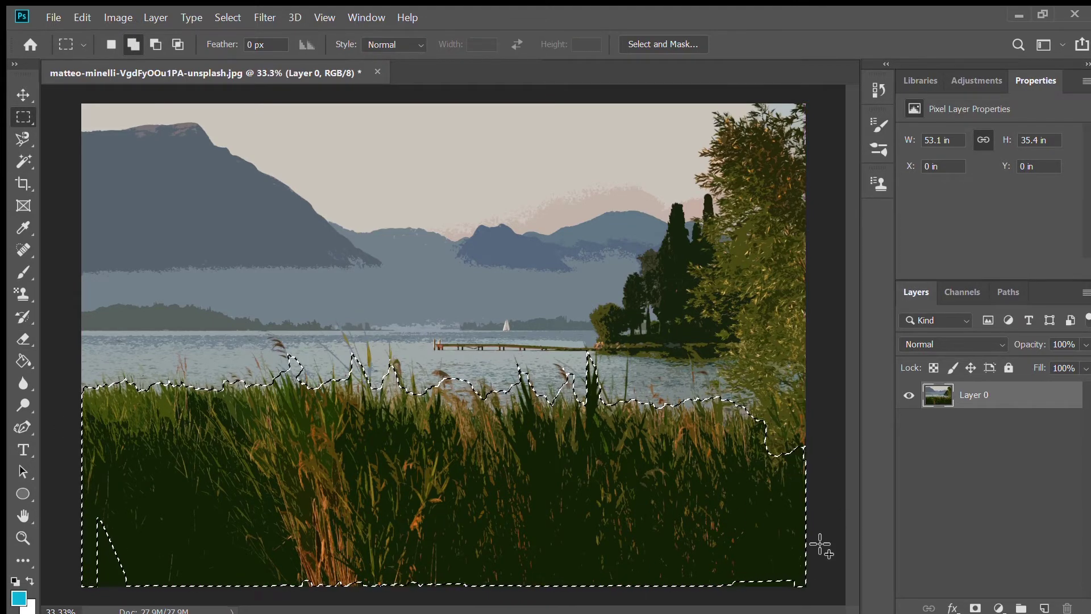
pyautogui.moveTo(819, 540); pyautogui.dragTo(81, 597)
pyautogui.moveTo(146, 489); pyautogui.dragTo(79, 564)
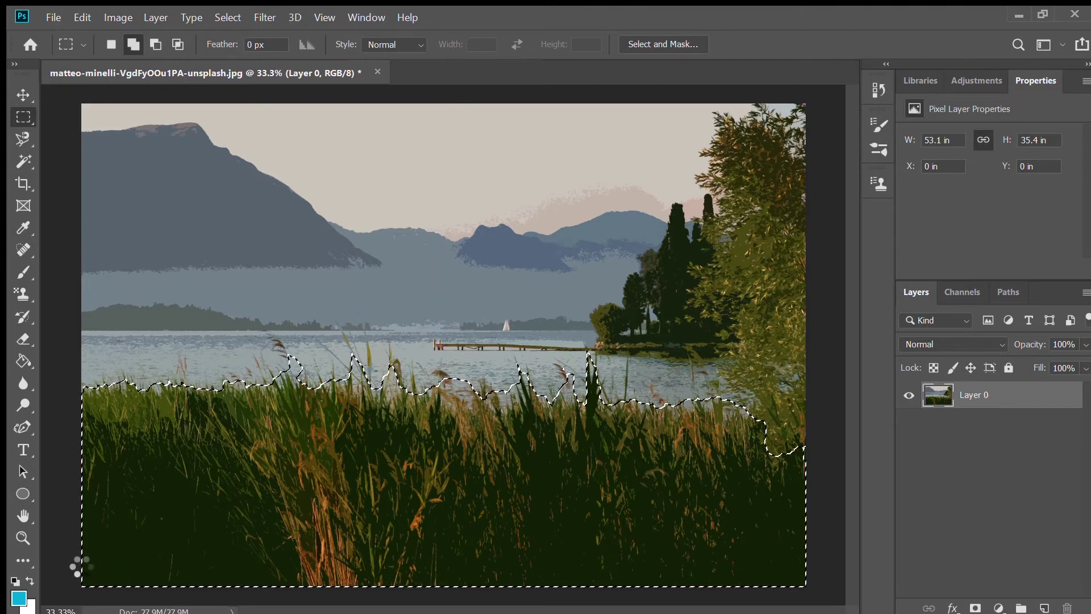
pyautogui.hotkey('ctrl', 'shift', 'j')
pyautogui.hotkey('ctrl', ',')
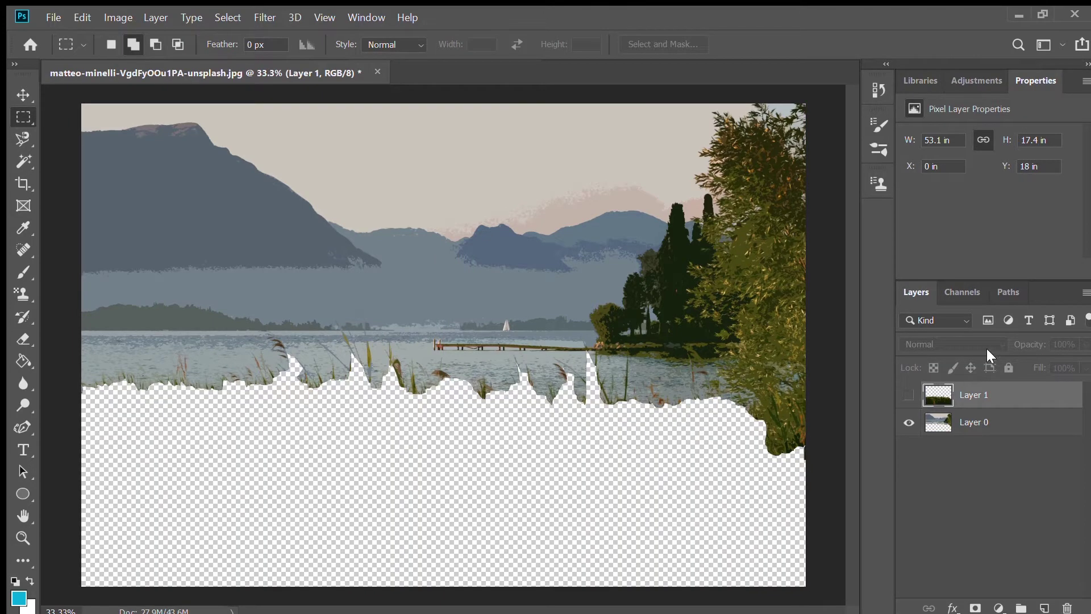
# Select the large leafy tree along the image's right edge down to its base and cut it from Layer 0 onto a new layer
pyautogui.click(22, 140)
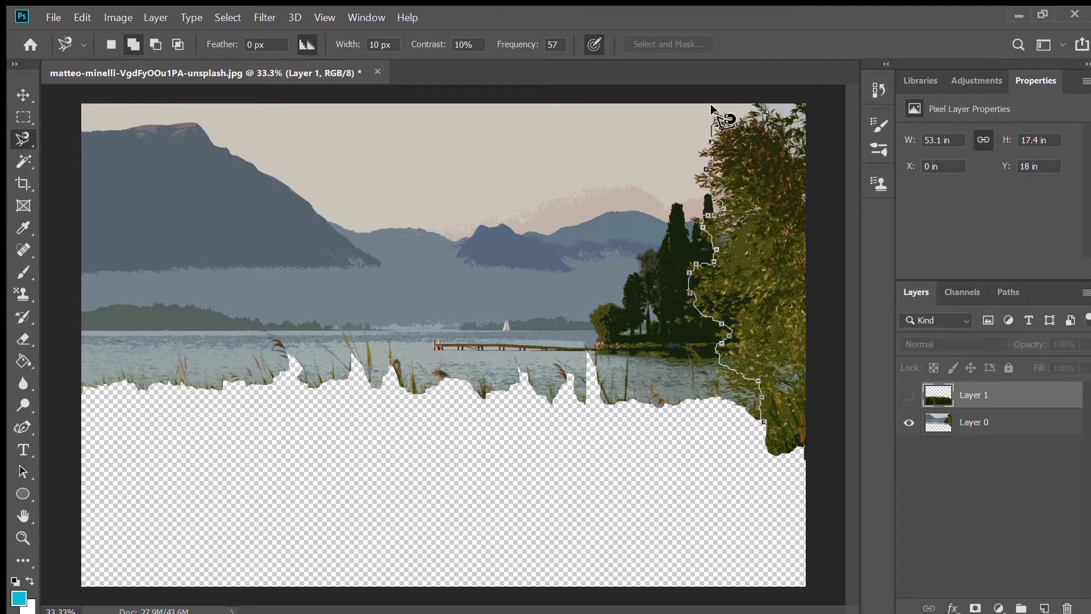
pyautogui.press('Return')
pyautogui.press('m')
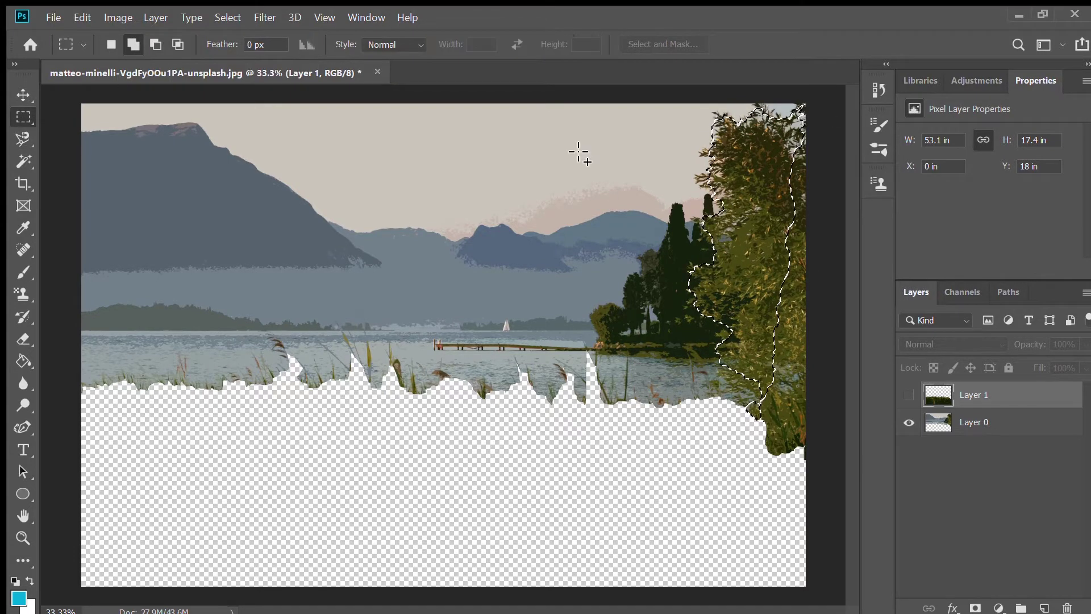
pyautogui.moveTo(800, 151)
pyautogui.mouseDown()
pyautogui.moveTo(764, 273)
pyautogui.moveTo(762, 418)
pyautogui.mouseUp()
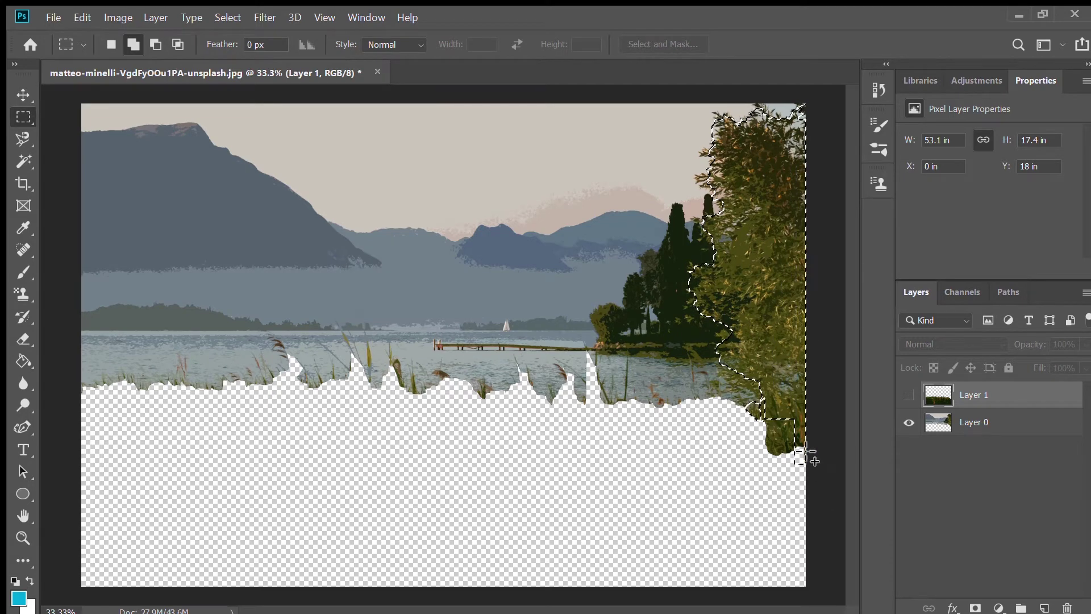
pyautogui.click(23, 161)
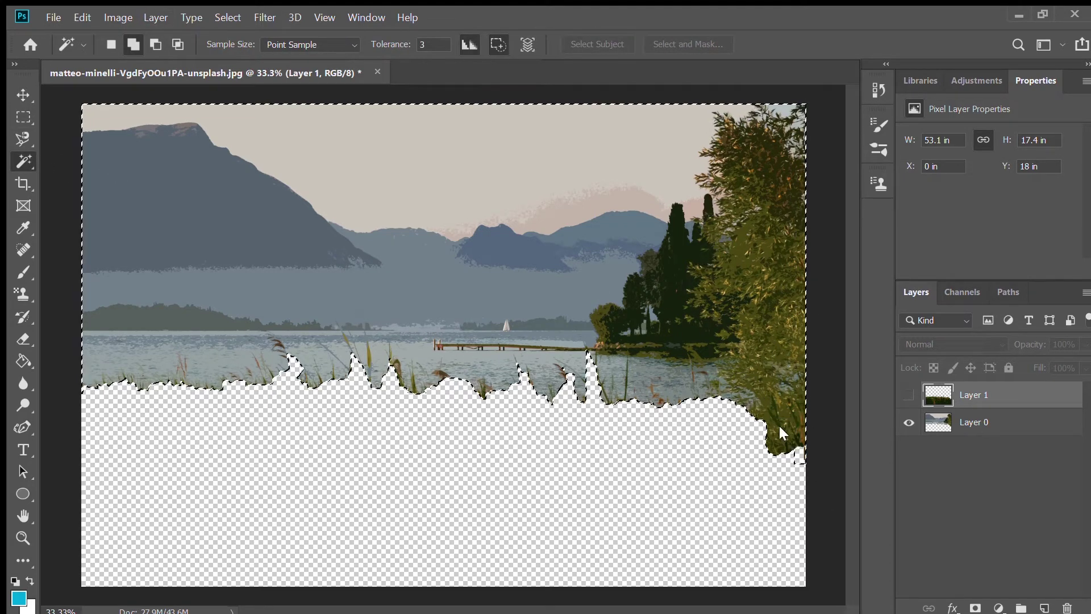
pyautogui.press('l')
pyautogui.click(764, 392)
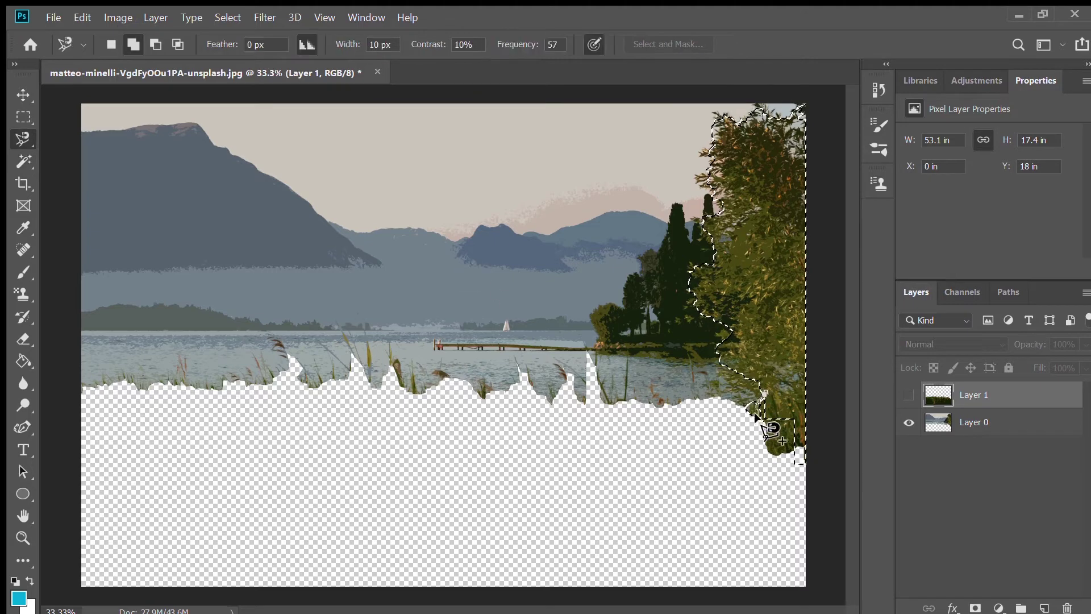
pyautogui.doubleClick(798, 451)
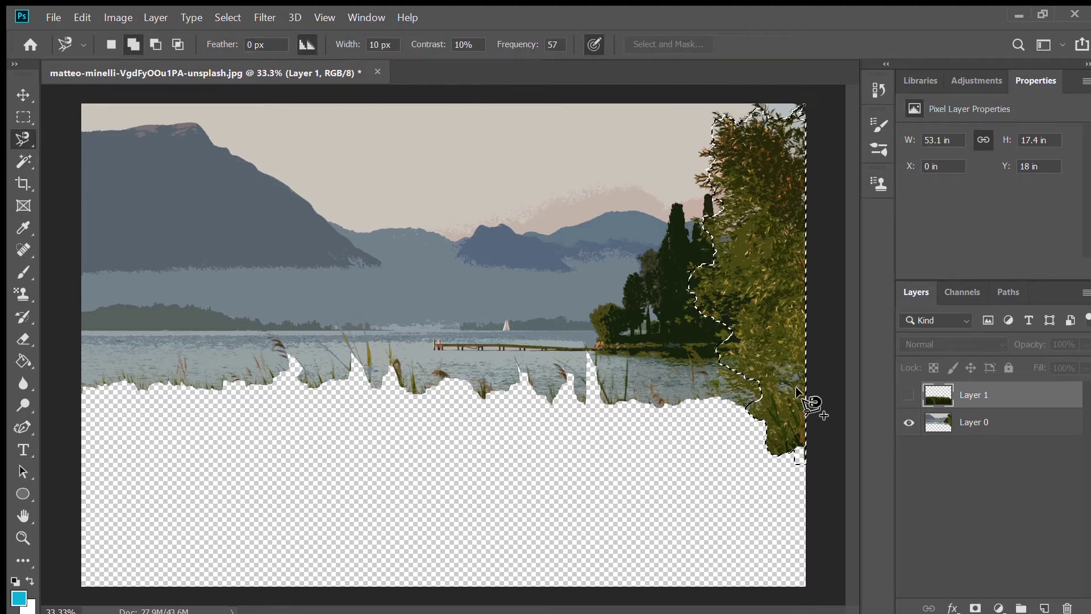
pyautogui.click(994, 428)
pyautogui.press('Delete')
pyautogui.hotkey('ctrl', 'v')
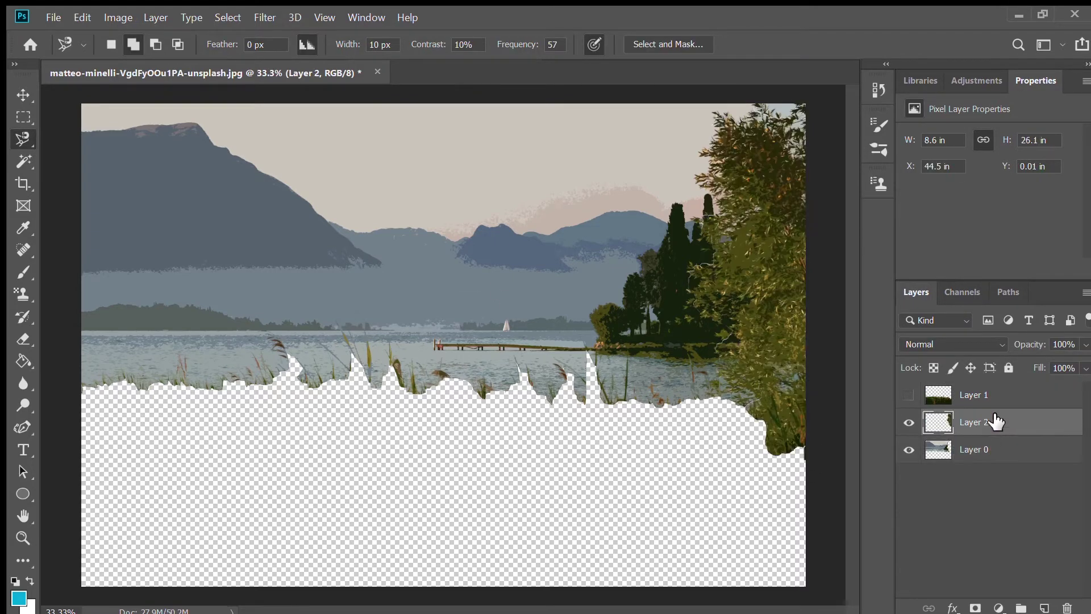
# Cut the lake water from Layer 0 onto a new layer, and hide the water and leafy tree layers
pyautogui.click(994, 449)
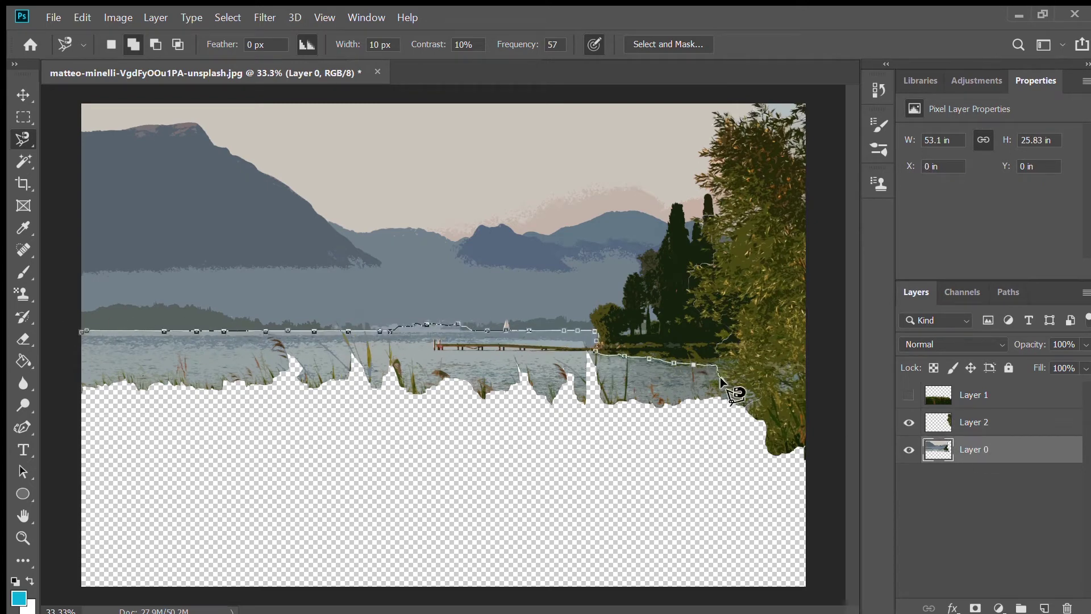
pyautogui.doubleClick(49, 540)
pyautogui.press('m')
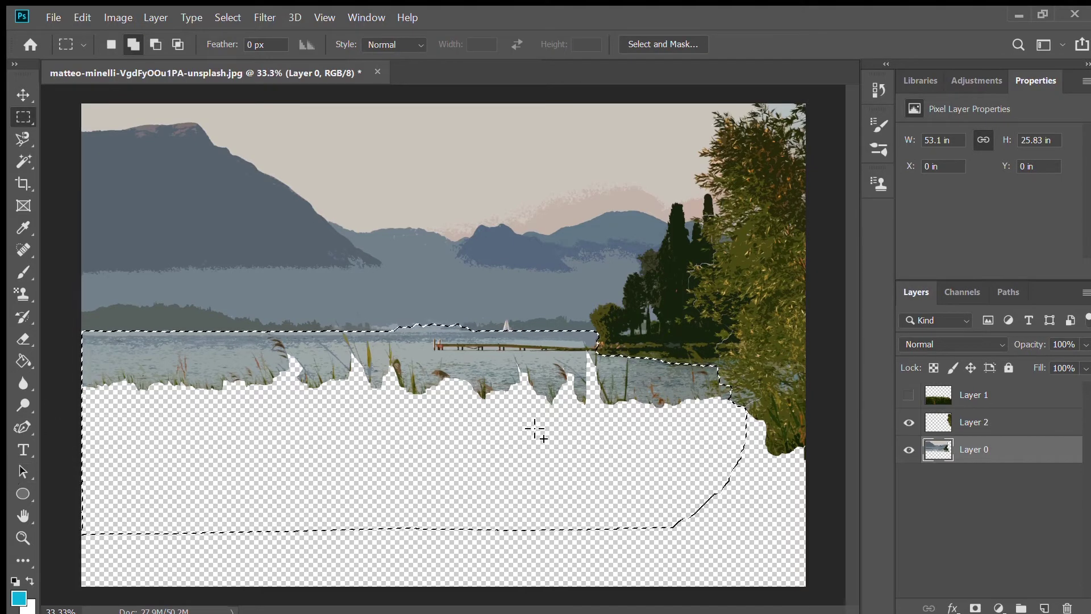
pyautogui.hotkey('ctrl', 'j')
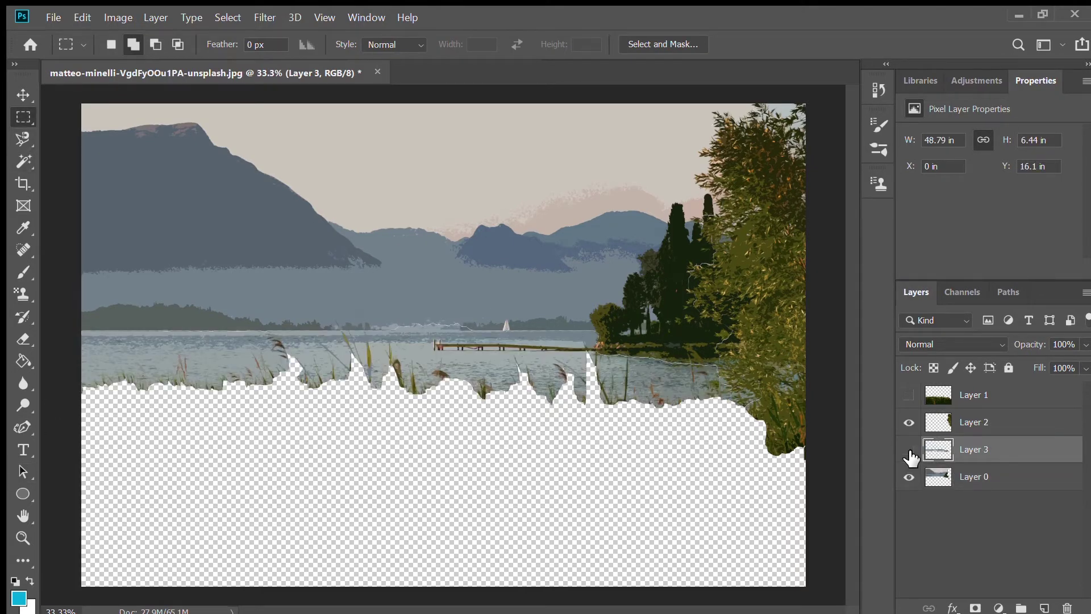
pyautogui.click(909, 452)
pyautogui.click(909, 423)
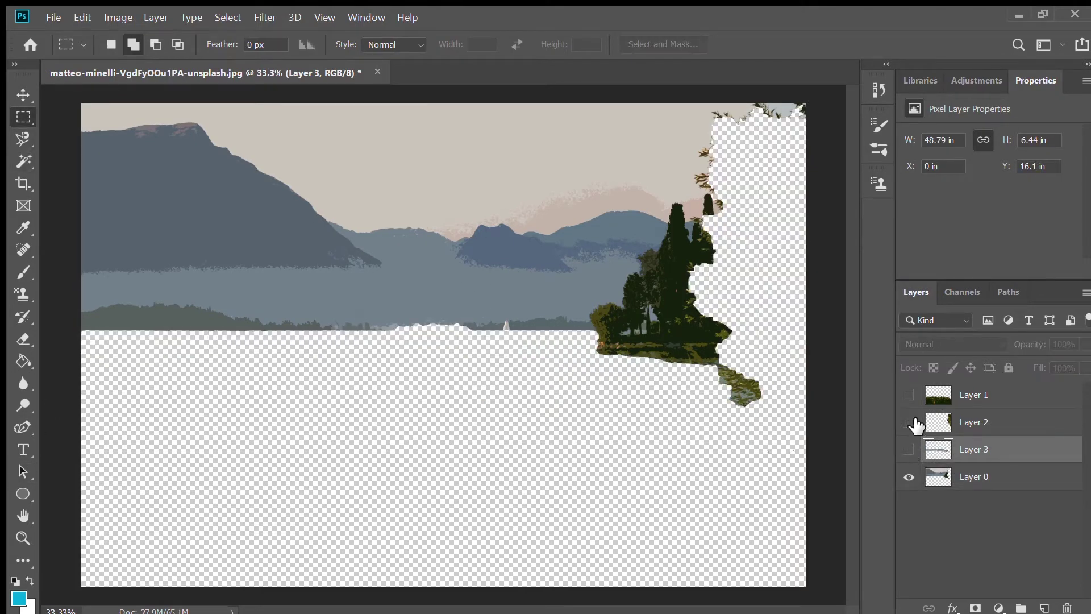
# Outline the cypress grove with its shoreline, cut it from Layer 0 onto a new layer and hide that layer
pyautogui.click(23, 142)
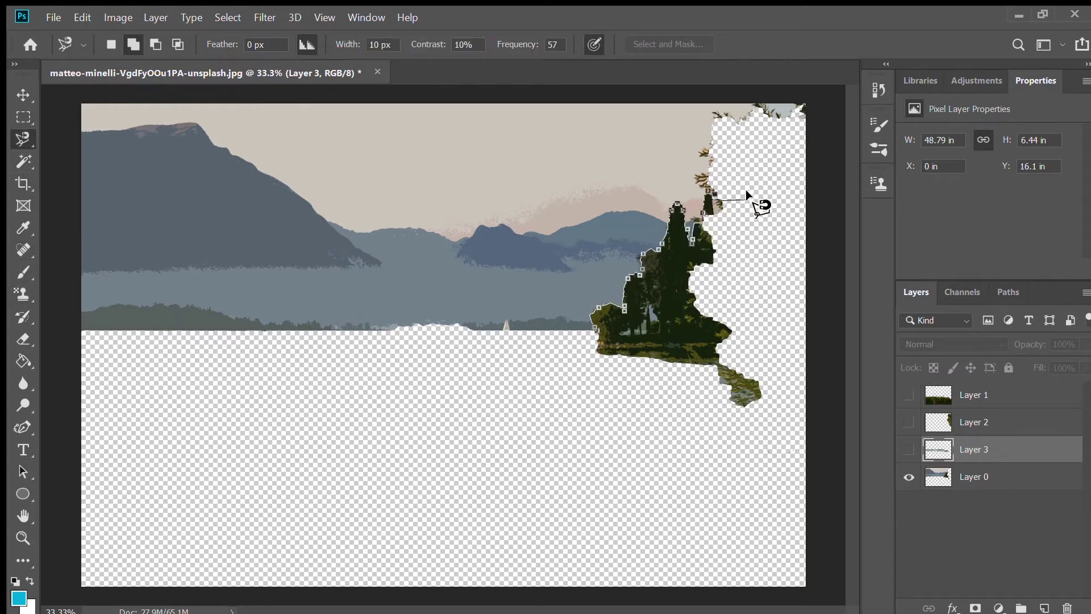
pyautogui.doubleClick(483, 447)
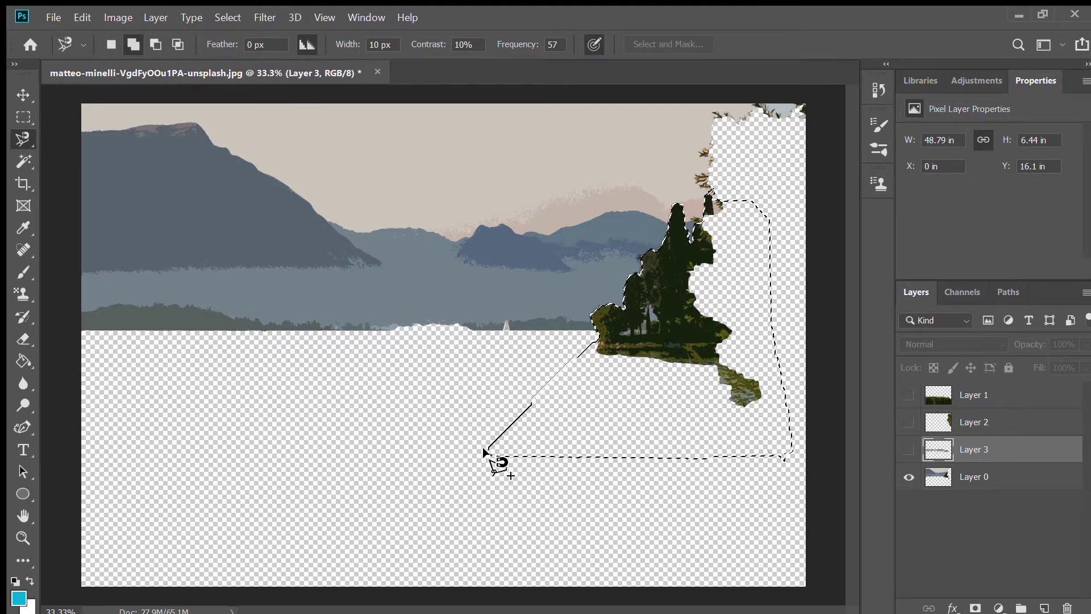
pyautogui.click(1028, 393)
pyautogui.click(998, 480)
pyautogui.hotkey('ctrl', 'j')
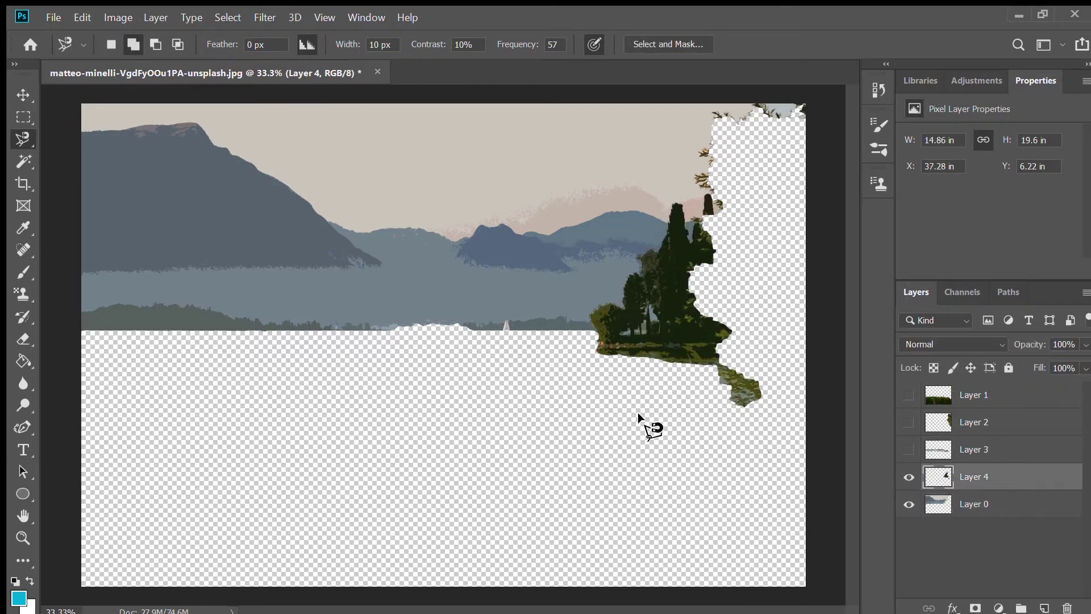
pyautogui.hotkey('ctrl', ',')
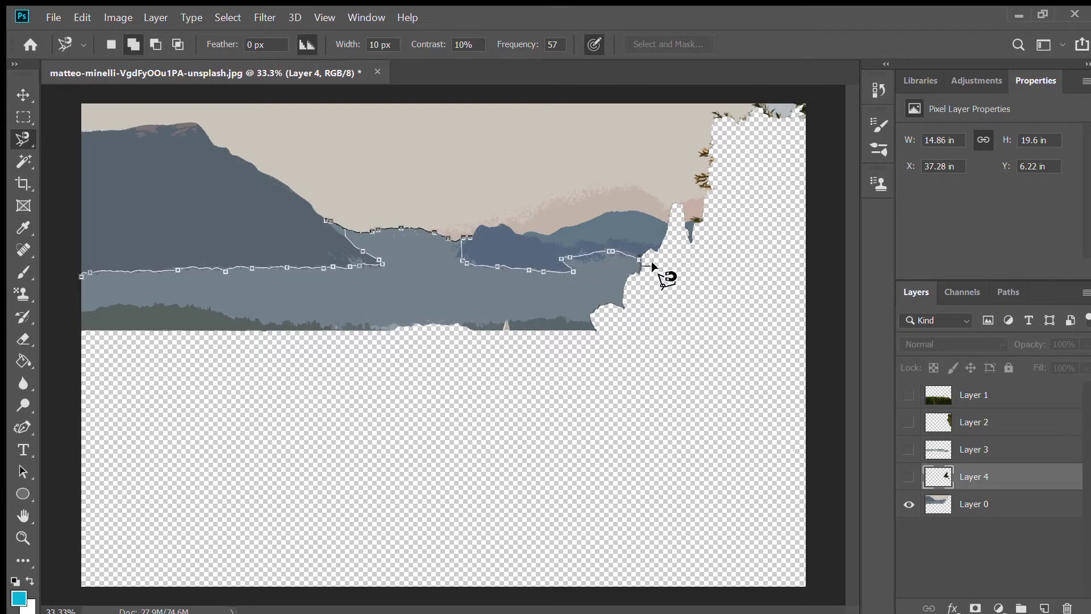
# Cut the misty slopes and low hills beneath the mountains from Layer 0 onto a new layer and hide it
pyautogui.doubleClick(98, 424)
pyautogui.press('m')
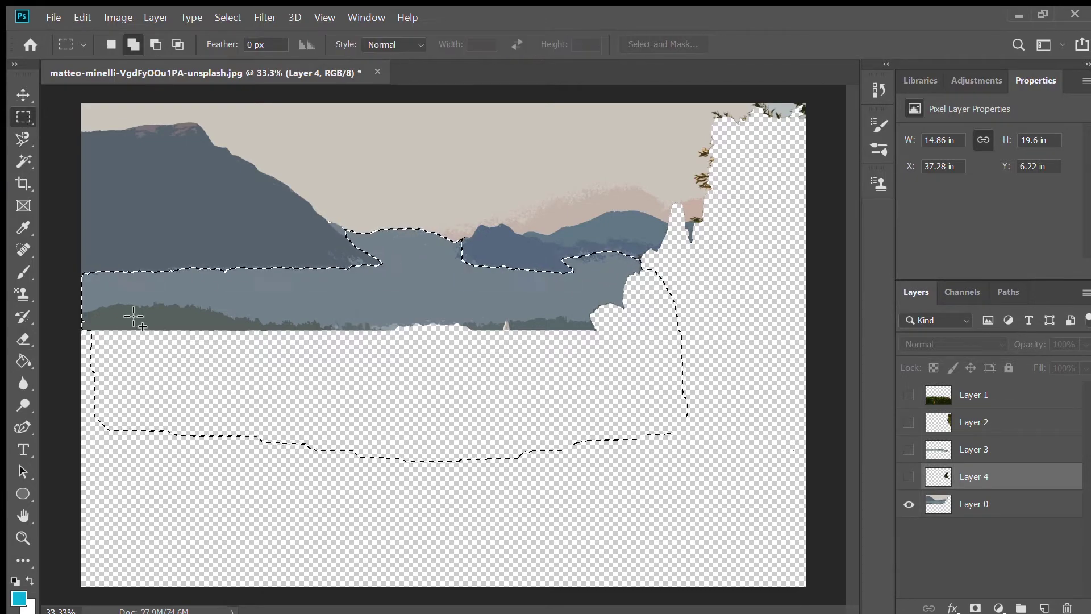
pyautogui.press('l')
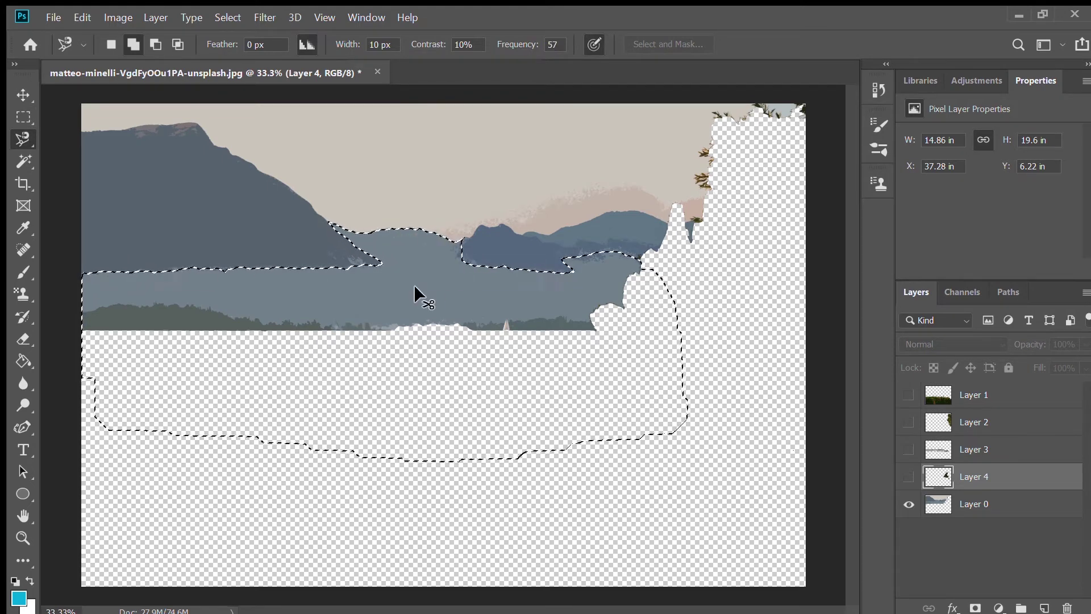
pyautogui.click(989, 506)
pyautogui.hotkey('ctrl', 'shift', 'j')
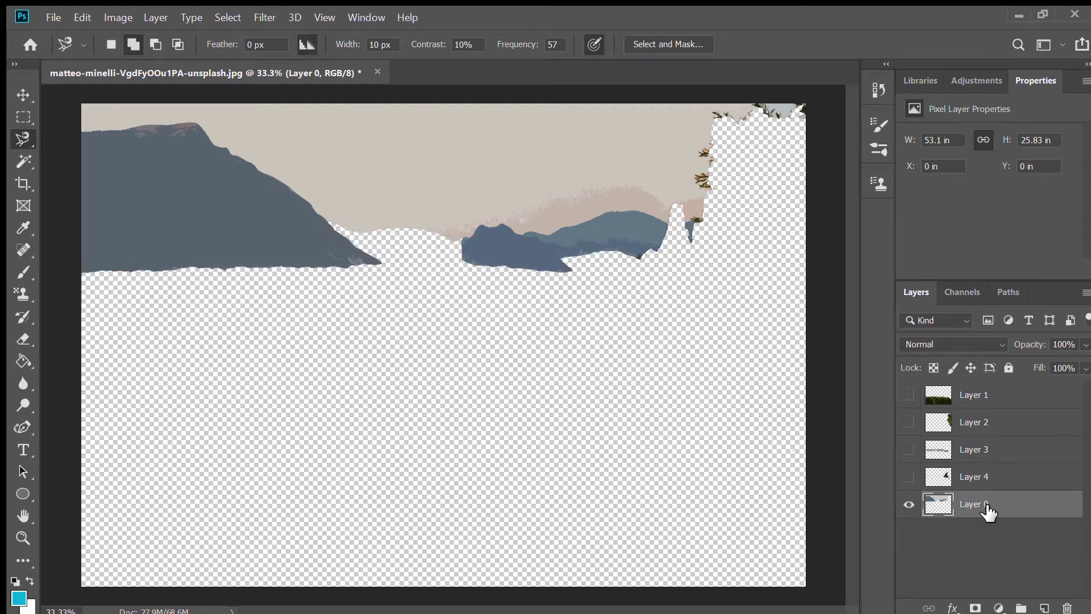
pyautogui.click(911, 504)
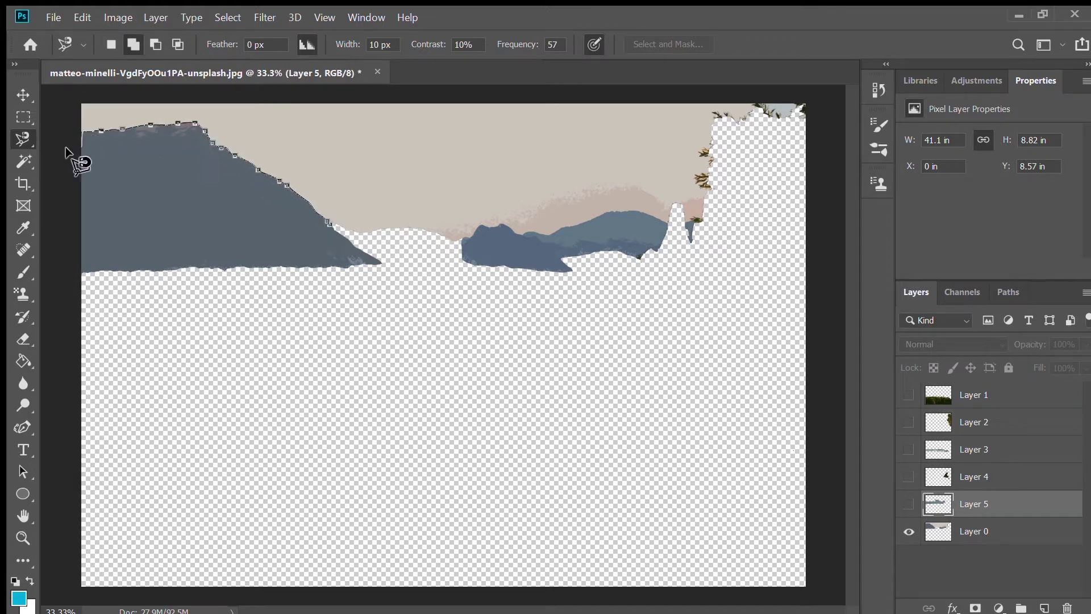
# Select the large mountain and the distant blue mountains, cut both from Layer 0 onto one new layer and hide it
pyautogui.doubleClick(438, 339)
pyautogui.click(343, 235)
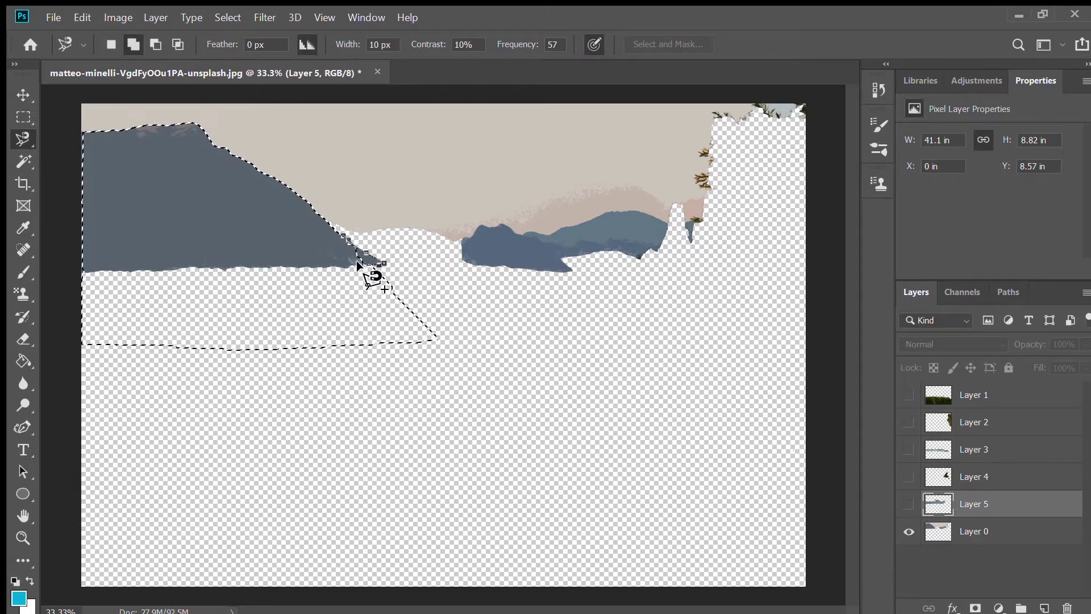
pyautogui.doubleClick(328, 241)
pyautogui.click(976, 396)
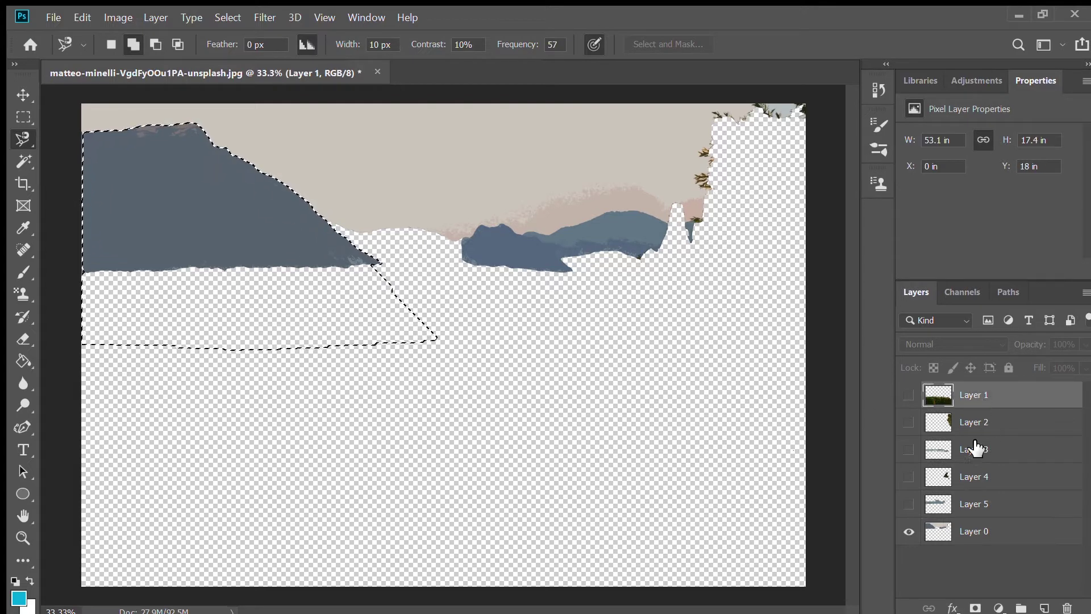
pyautogui.click(983, 530)
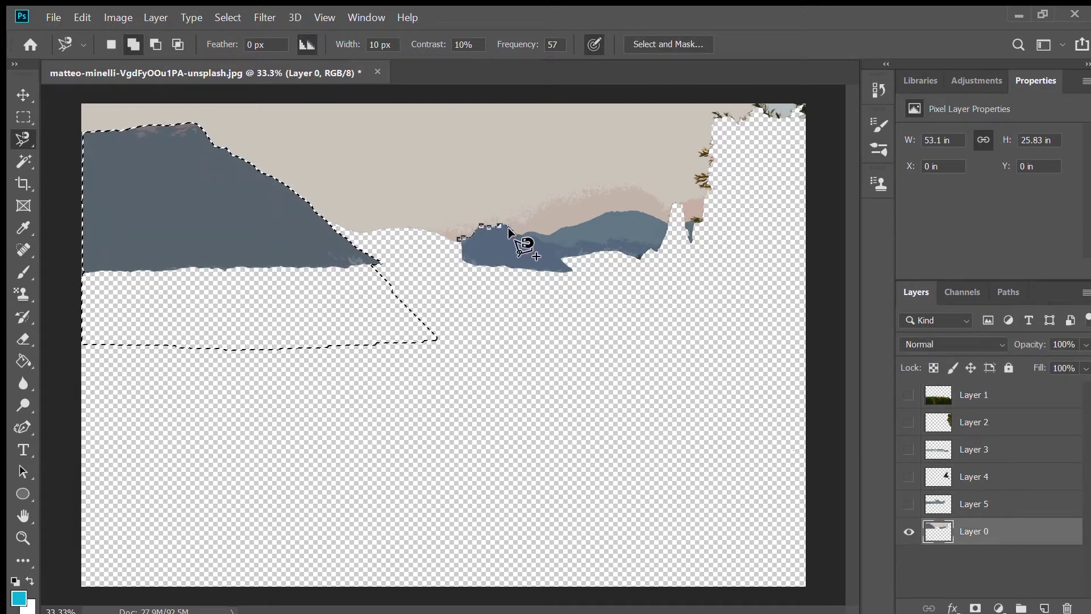
pyautogui.doubleClick(409, 248)
pyautogui.hotkey('ctrl', 'j')
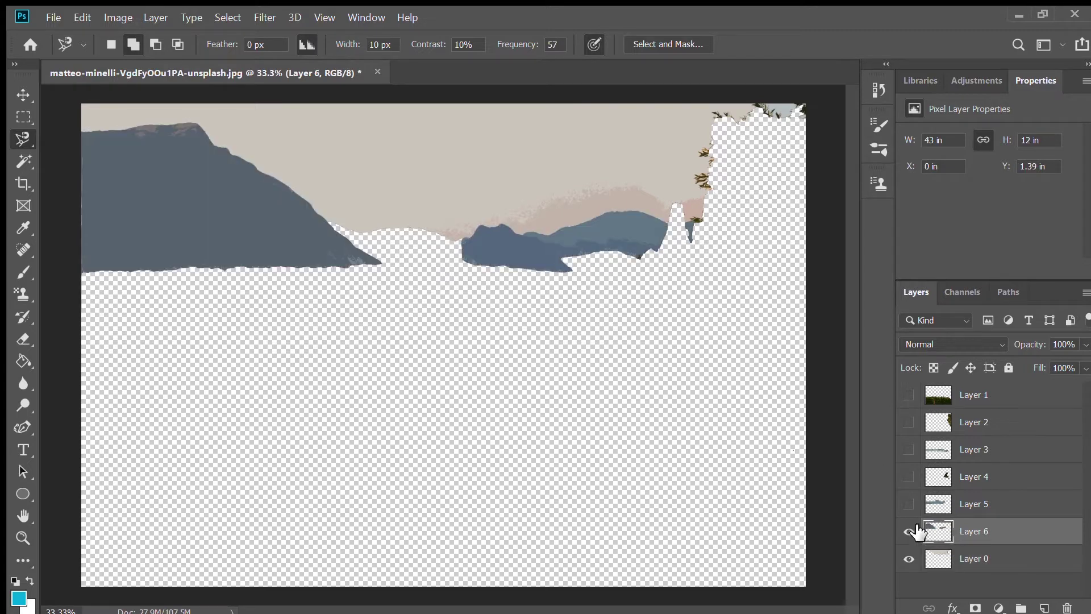
pyautogui.click(909, 531)
# Load the remaining sky's outline as a selection and make Layer 0 active for retouching with the Spot Healing Brush
pyautogui.keyDown('ctrl'); pyautogui.click(944, 560); pyautogui.keyUp('ctrl')
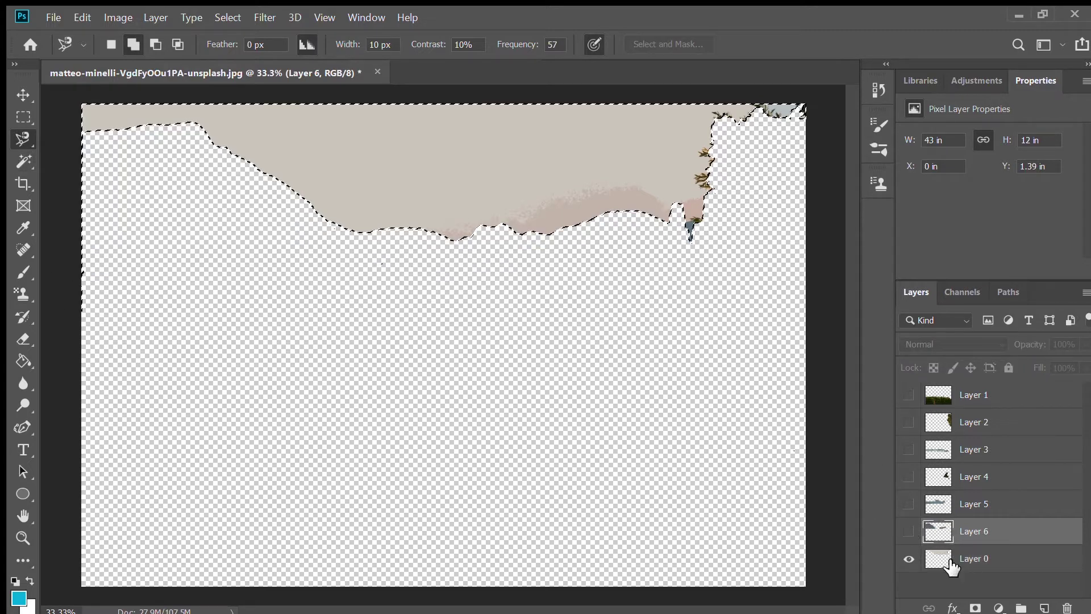
pyautogui.click(22, 248)
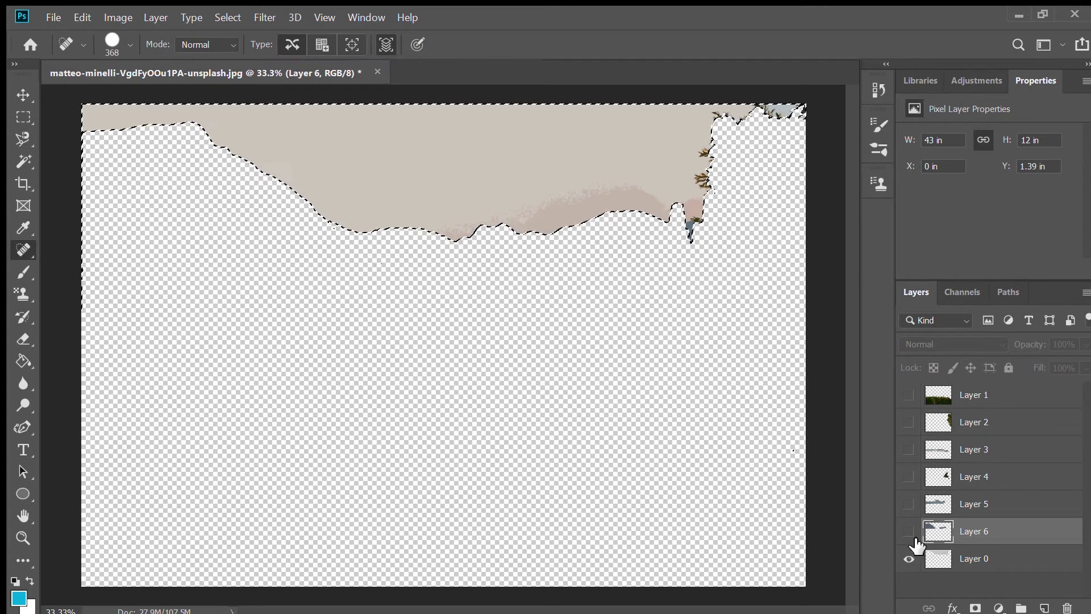
pyautogui.click(960, 558)
pyautogui.moveTo(701, 182); pyautogui.dragTo(703, 156)
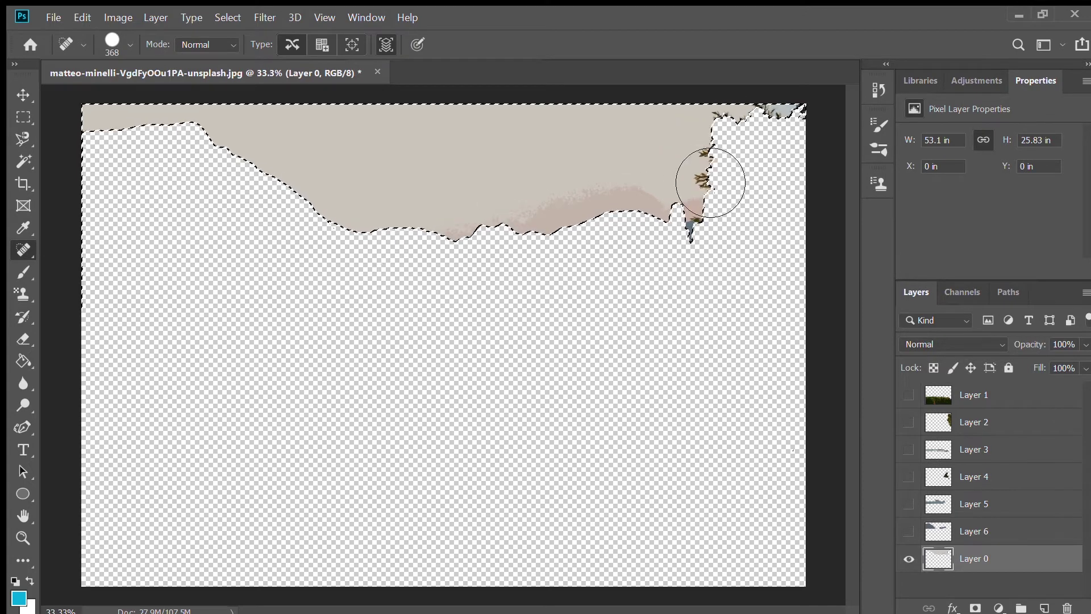
pyautogui.click(679, 146)
pyautogui.hotkey('ctrl', 'z')
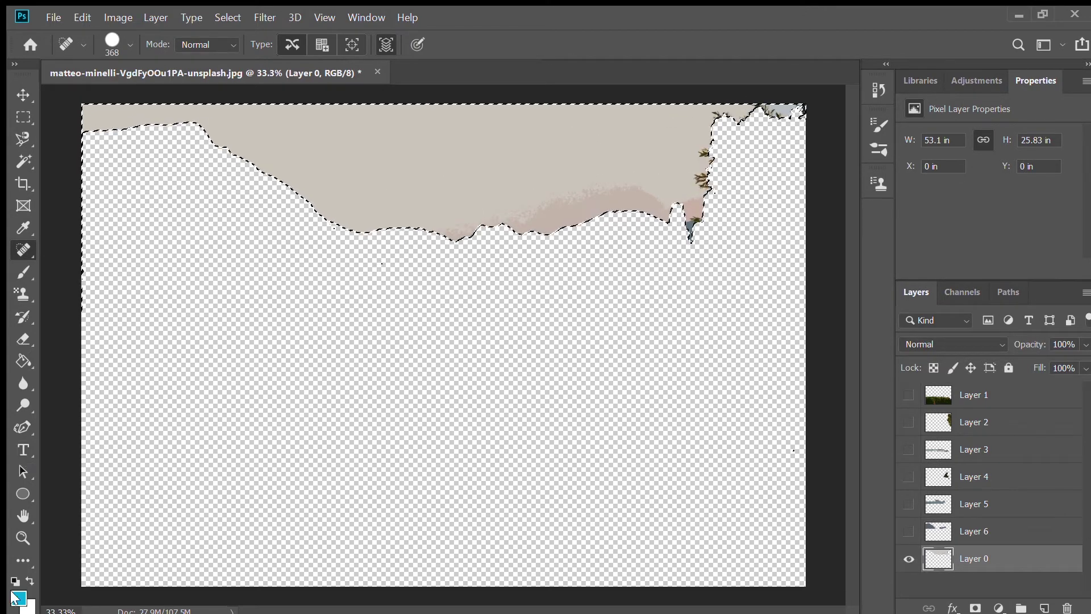
# Sample the sky's beige and pinkish tones and paint them over the leftover leaf and mountain fragments along the sky's right edge
pyautogui.click(19, 597)
pyautogui.click(479, 140)
pyautogui.press('Return')
pyautogui.click(716, 161)
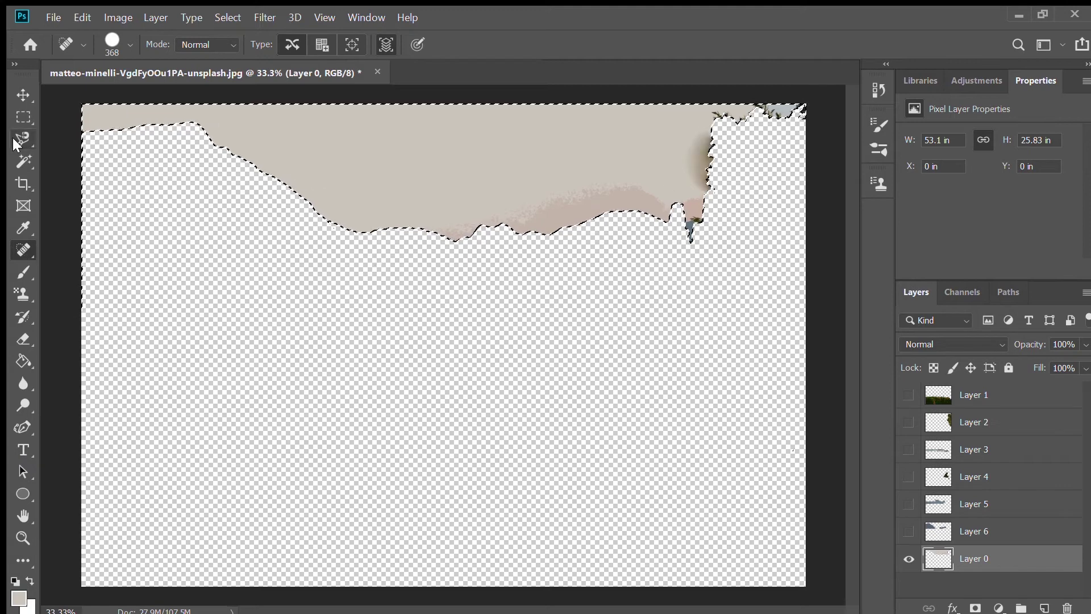
pyautogui.press('b')
pyautogui.moveTo(720, 156); pyautogui.dragTo(835, 152)
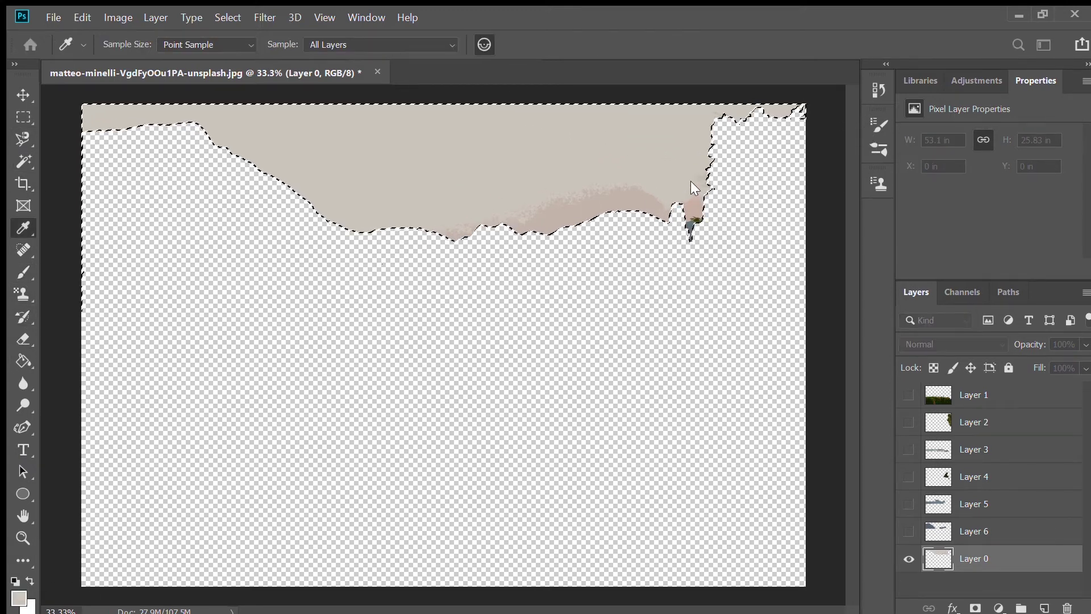
pyautogui.keyDown('alt'); pyautogui.click(623, 213); pyautogui.keyUp('alt')
pyautogui.click(694, 227)
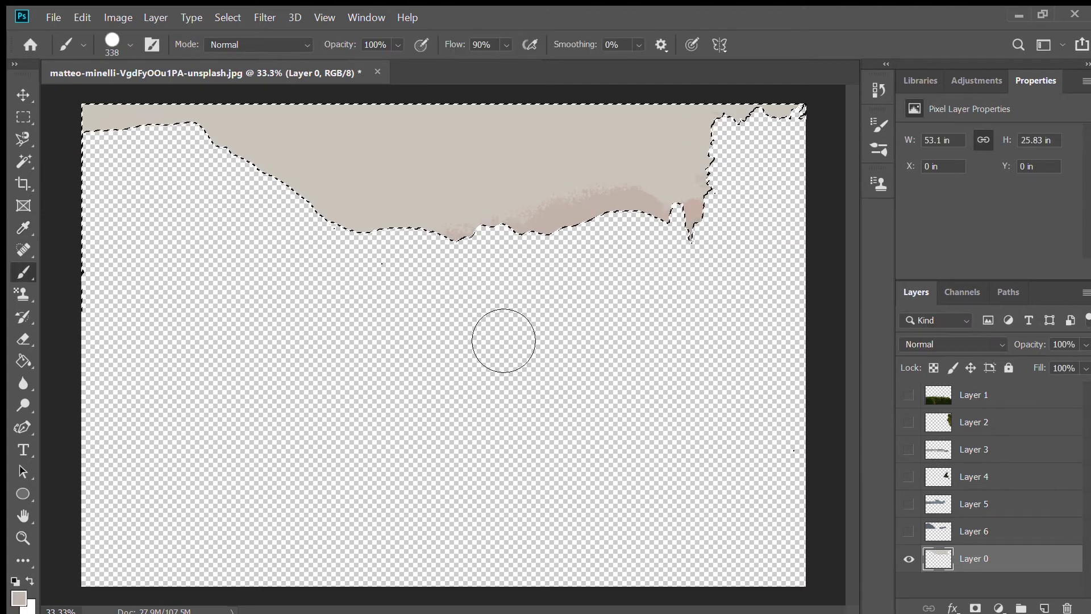
# Lasso the transparent area beneath the right part of the sky on Layer 0, fill it with the pinkish tone, and deselect
pyautogui.hotkey('ctrl', 'd')
pyautogui.click(20, 135)
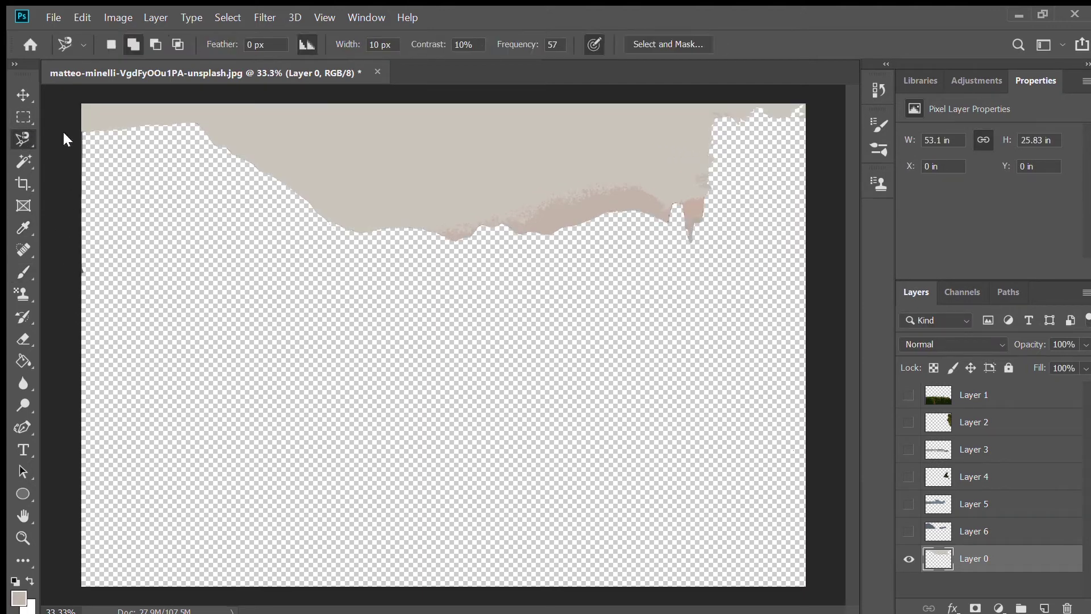
pyautogui.moveTo(444, 233)
pyautogui.mouseDown()
pyautogui.moveTo(422, 247)
pyautogui.moveTo(388, 448)
pyautogui.moveTo(585, 599)
pyautogui.mouseUp()
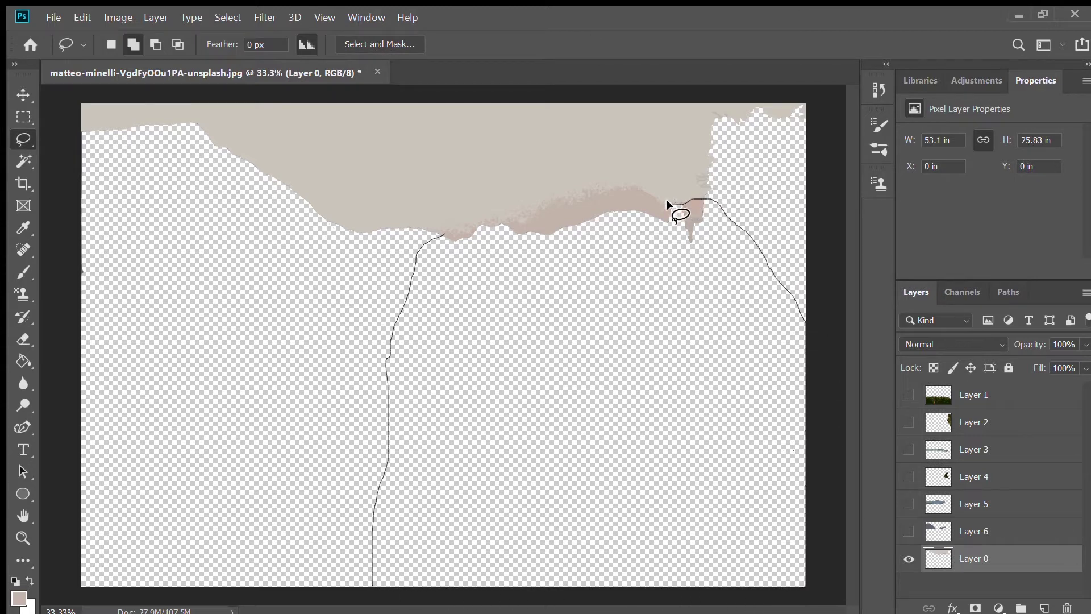
pyautogui.moveTo(513, 224); pyautogui.dragTo(445, 233)
pyautogui.click(23, 361)
pyautogui.click(606, 361)
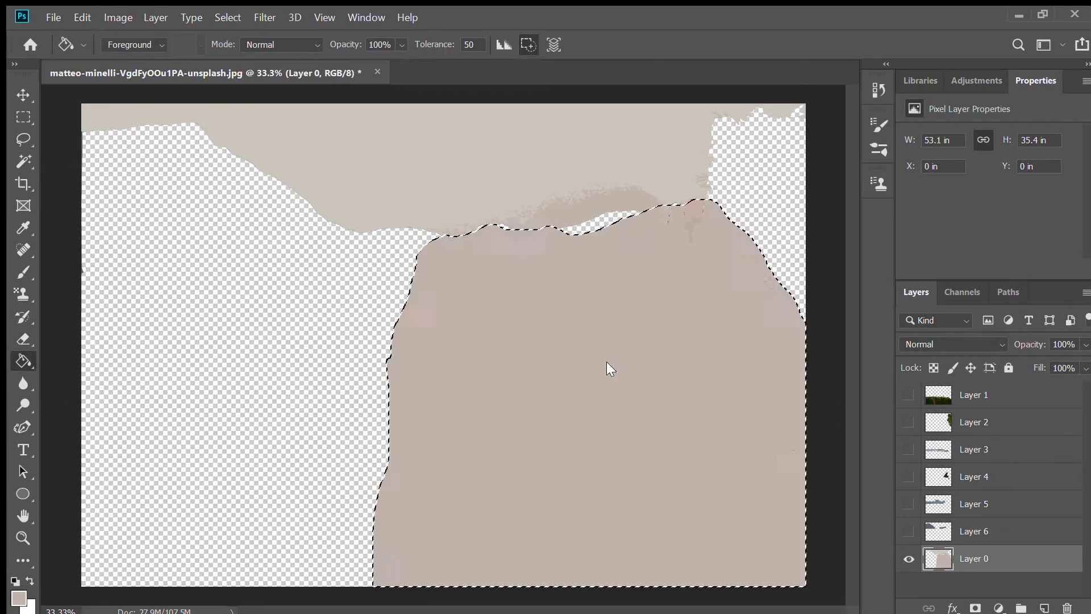
pyautogui.hotkey('ctrl', 'd')
# Fill the small gaps along the pink edge, and fill the remaining transparent areas of Layer 0 with the sky's sampled beige
pyautogui.click(582, 216)
pyautogui.click(500, 228)
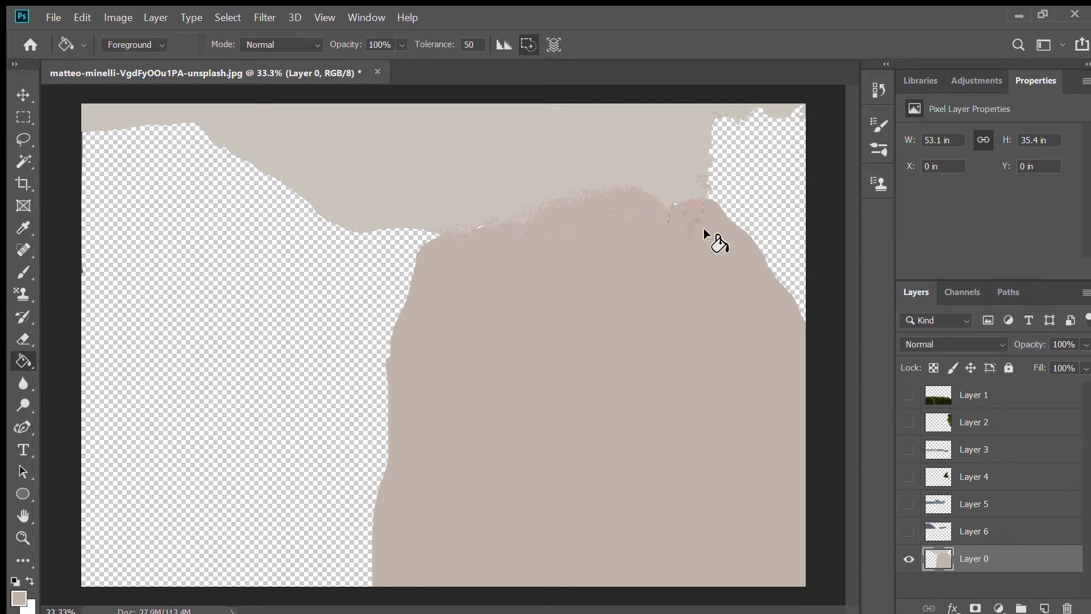
pyautogui.keyDown('alt'); pyautogui.click(407, 185); pyautogui.keyUp('alt')
pyautogui.click(380, 258)
pyautogui.click(759, 177)
# Show Layer 6, extend the large mountain down to the canvas bottom with its sampled slate blue, and brush over its old lower edge
pyautogui.click(1000, 535)
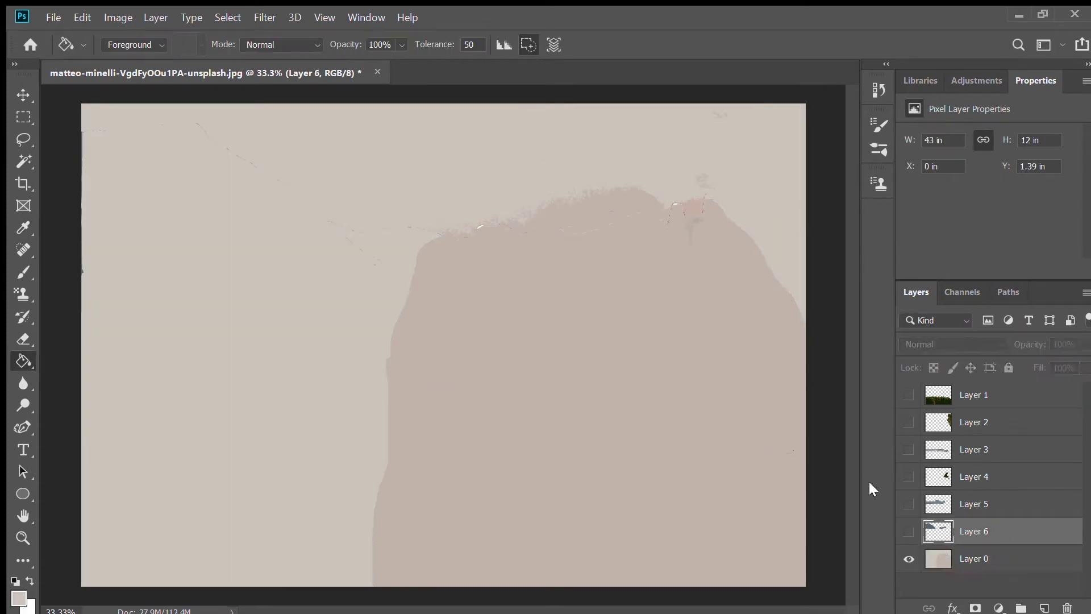
pyautogui.click(908, 531)
pyautogui.keyDown('alt'); pyautogui.click(159, 251); pyautogui.keyUp('alt')
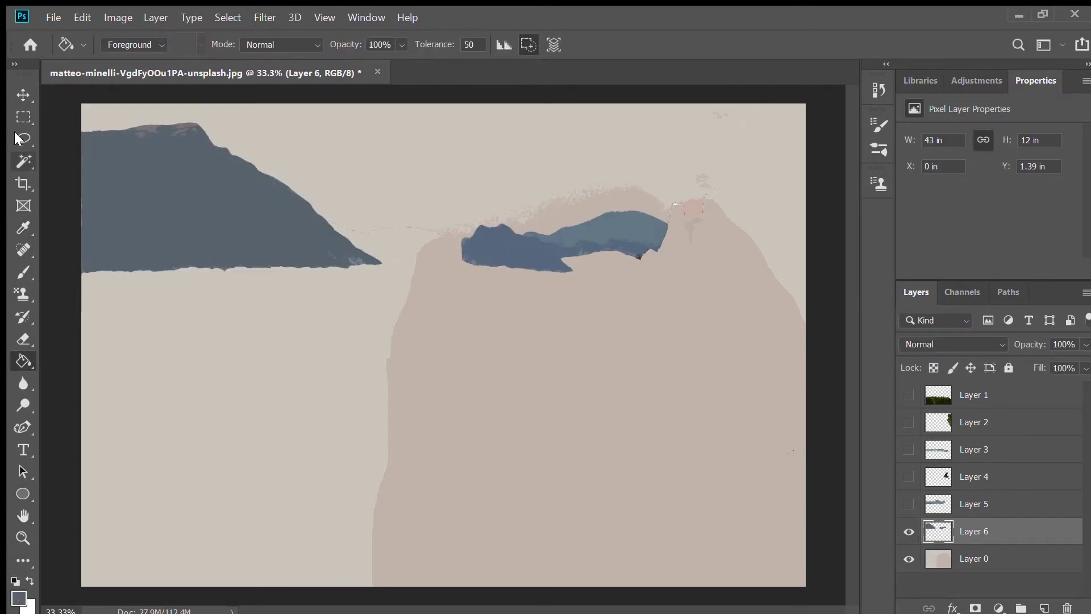
pyautogui.press('l')
pyautogui.moveTo(377, 265)
pyautogui.mouseDown()
pyautogui.moveTo(449, 396)
pyautogui.moveTo(498, 576)
pyautogui.mouseUp()
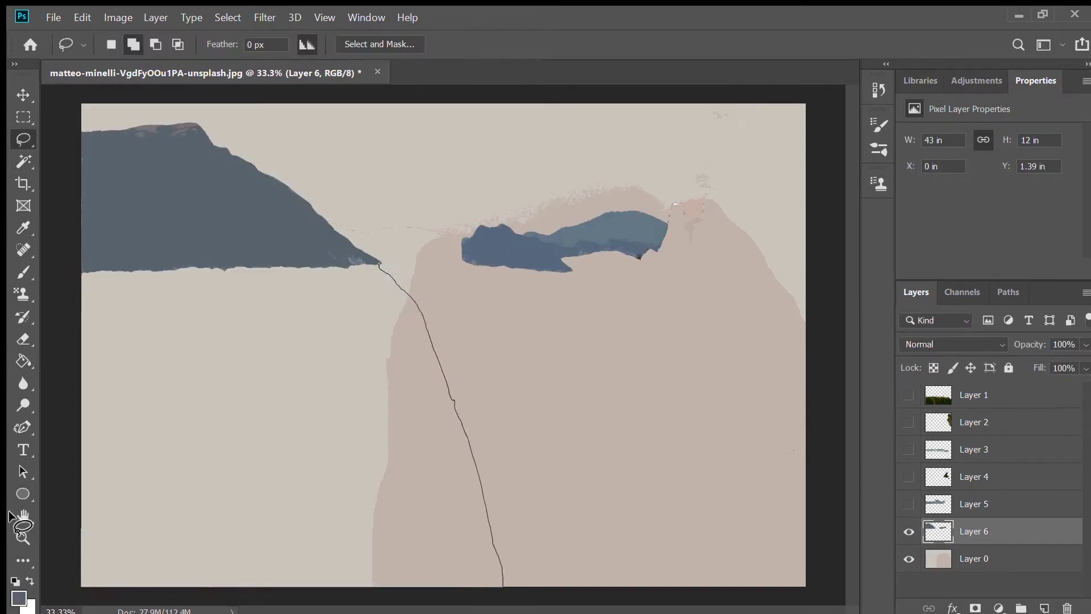
pyautogui.moveTo(16, 528)
pyautogui.mouseDown()
pyautogui.moveTo(299, 249)
pyautogui.moveTo(379, 262)
pyautogui.mouseUp()
pyautogui.press('g')
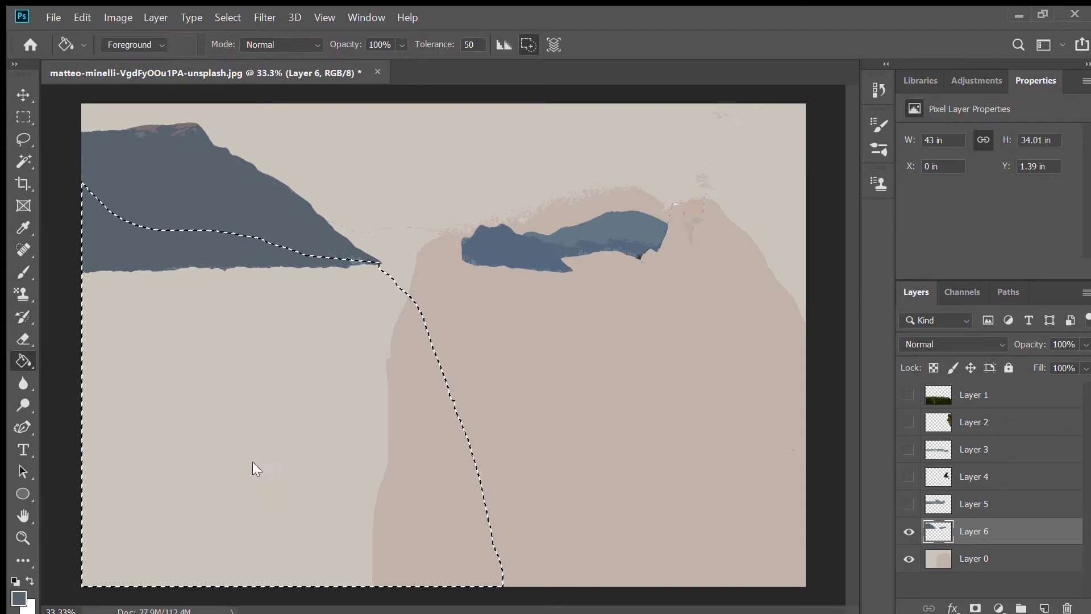
pyautogui.click(270, 452)
pyautogui.press('b')
pyautogui.moveTo(217, 300); pyautogui.dragTo(382, 317)
pyautogui.hotkey('ctrl', 'd')
# Lasso the area beneath the distant mountains on Layer 6, fill it with their lighter blue, brush over the leftover edges, and deselect
pyautogui.press('l')
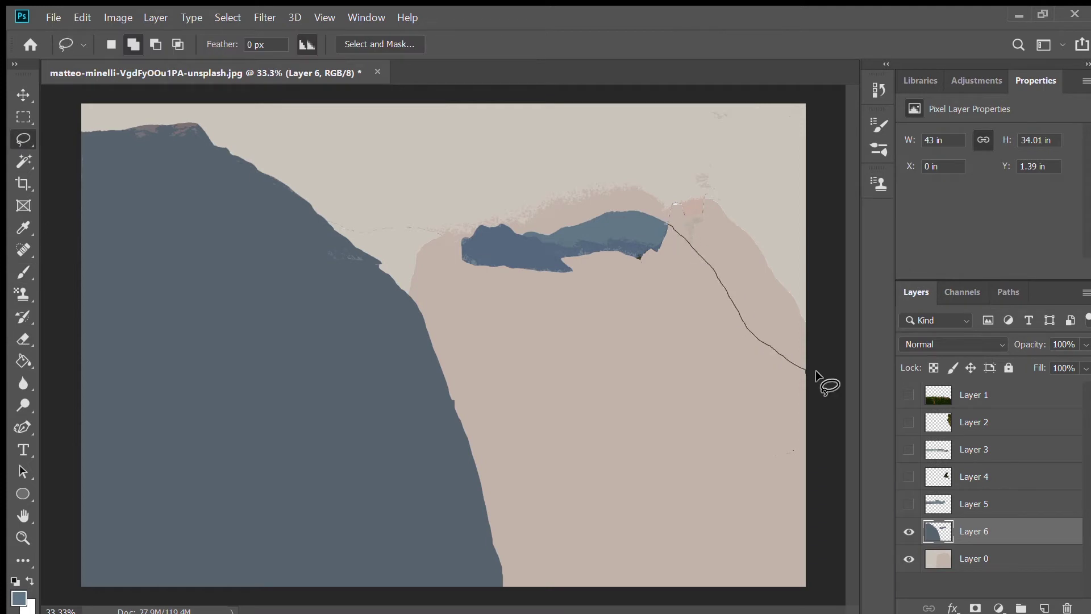
pyautogui.moveTo(816, 375)
pyautogui.mouseDown()
pyautogui.moveTo(829, 497)
pyautogui.moveTo(815, 565)
pyautogui.mouseUp()
pyautogui.moveTo(561, 600)
pyautogui.mouseDown()
pyautogui.moveTo(382, 385)
pyautogui.moveTo(465, 260)
pyautogui.mouseUp()
pyautogui.press('g')
pyautogui.click(631, 388)
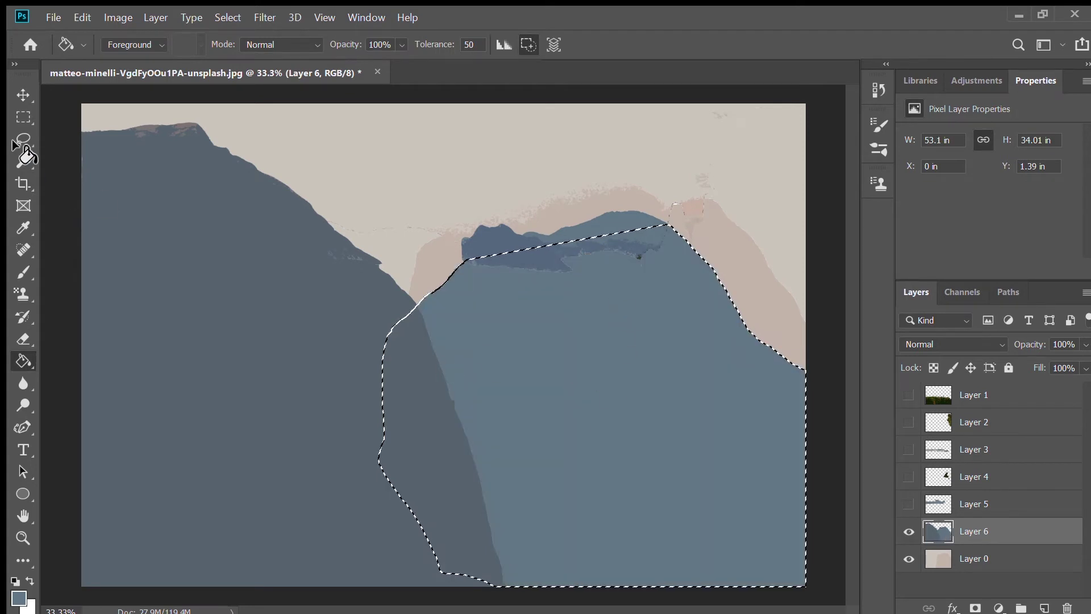
pyautogui.click(22, 276)
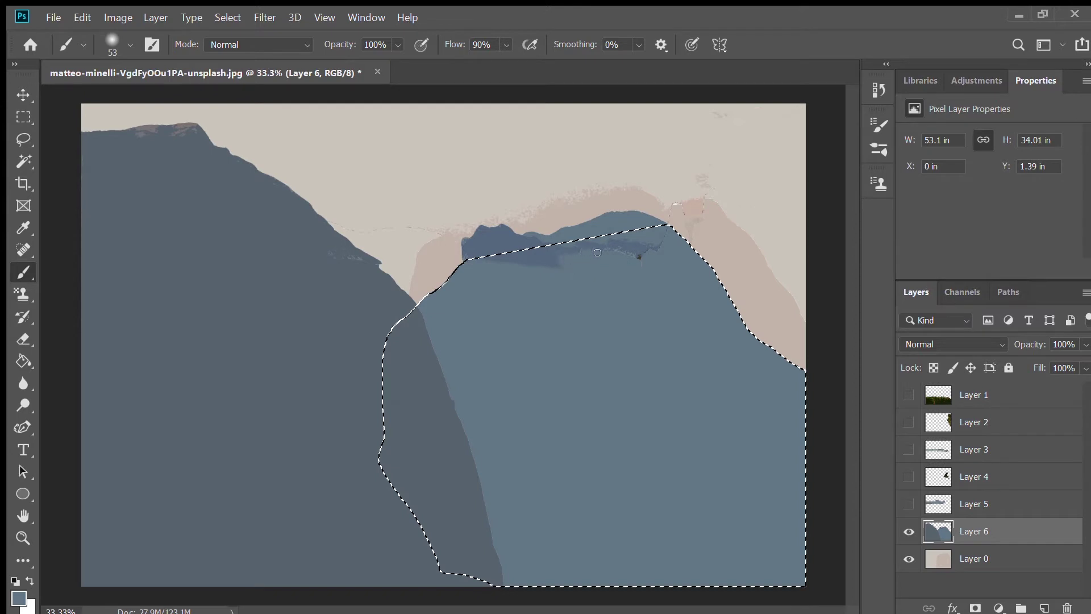
pyautogui.hotkey('ctrl', 'd')
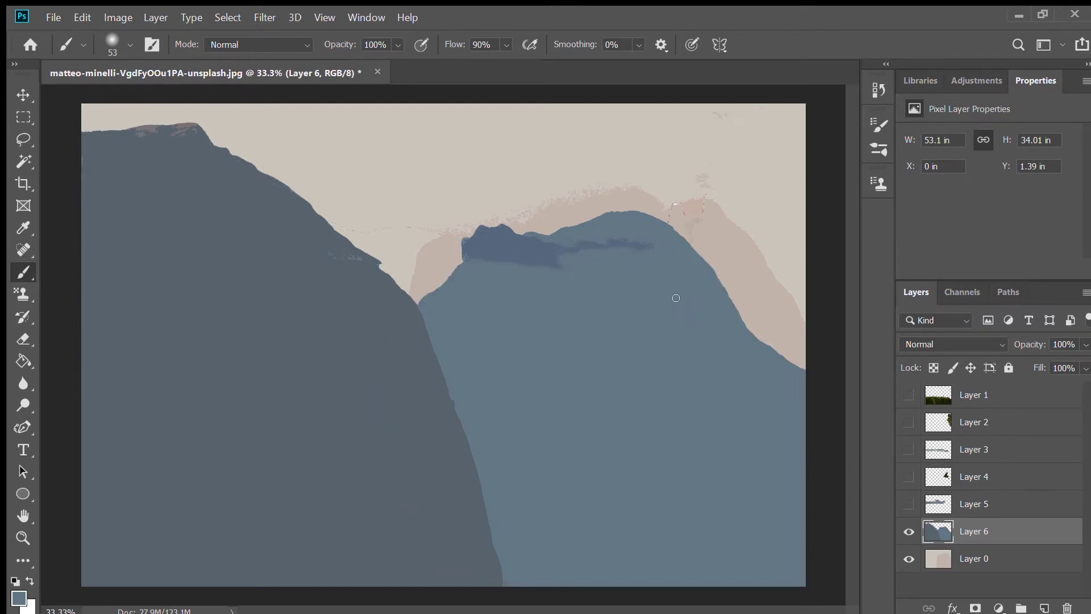
# Show Layer 5, sample the misty slope's grey-blue, and lasso the missing area from the slope's ragged end to the canvas's right edge
pyautogui.click(908, 504)
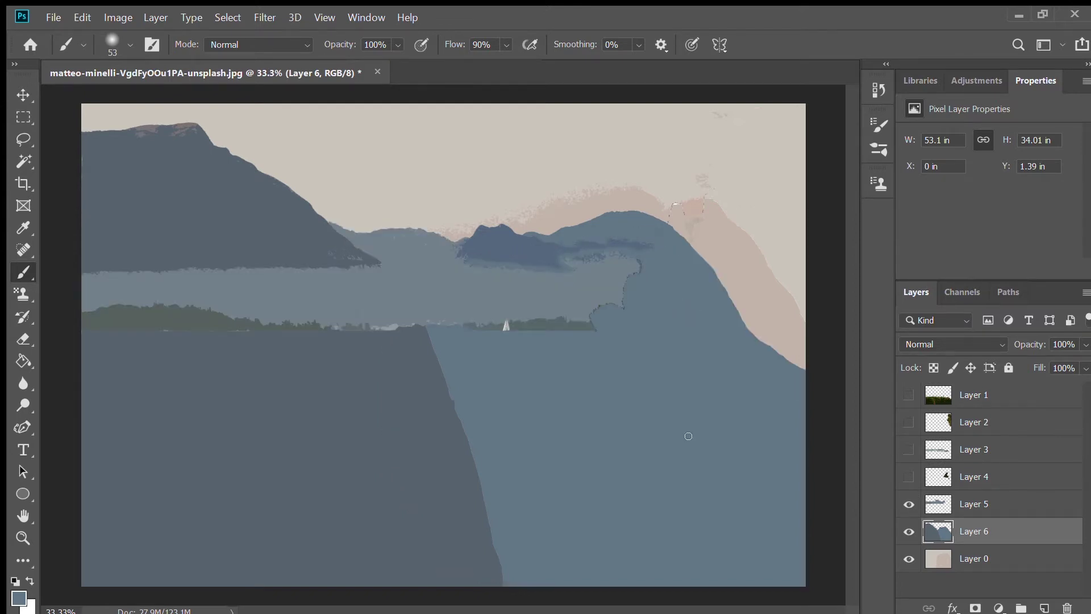
pyautogui.keyDown('alt'); pyautogui.click(200, 296); pyautogui.keyUp('alt')
pyautogui.click(21, 140)
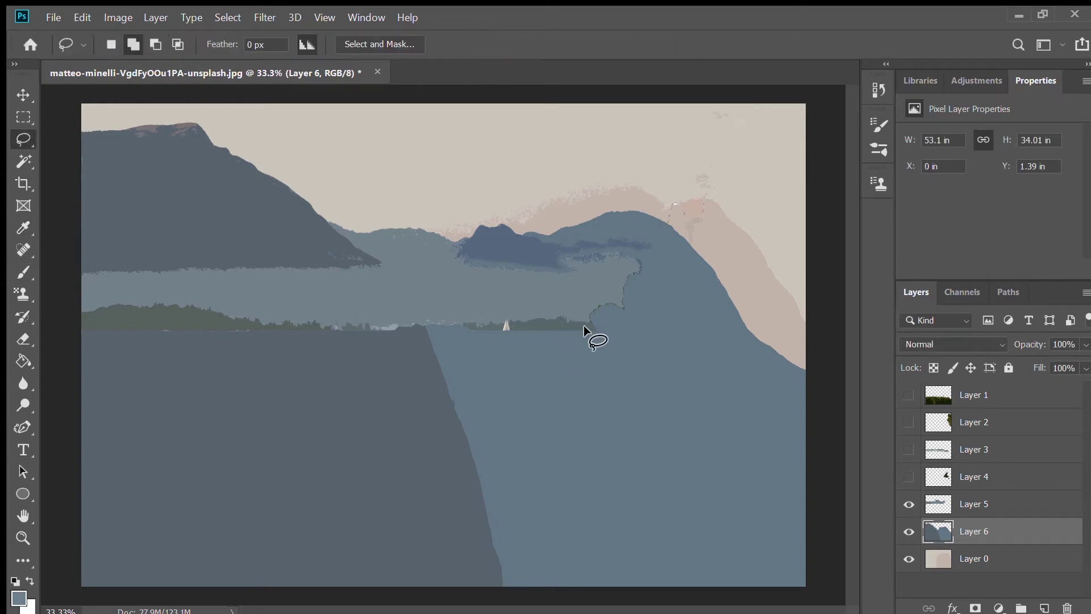
pyautogui.moveTo(707, 234)
pyautogui.mouseDown()
pyautogui.moveTo(636, 251)
pyautogui.moveTo(613, 269)
pyautogui.moveTo(579, 321)
pyautogui.moveTo(590, 331)
pyautogui.mouseUp()
# Try filling the lassoed area with the misty grey-blue on Layer 6, and deselect
pyautogui.press('g')
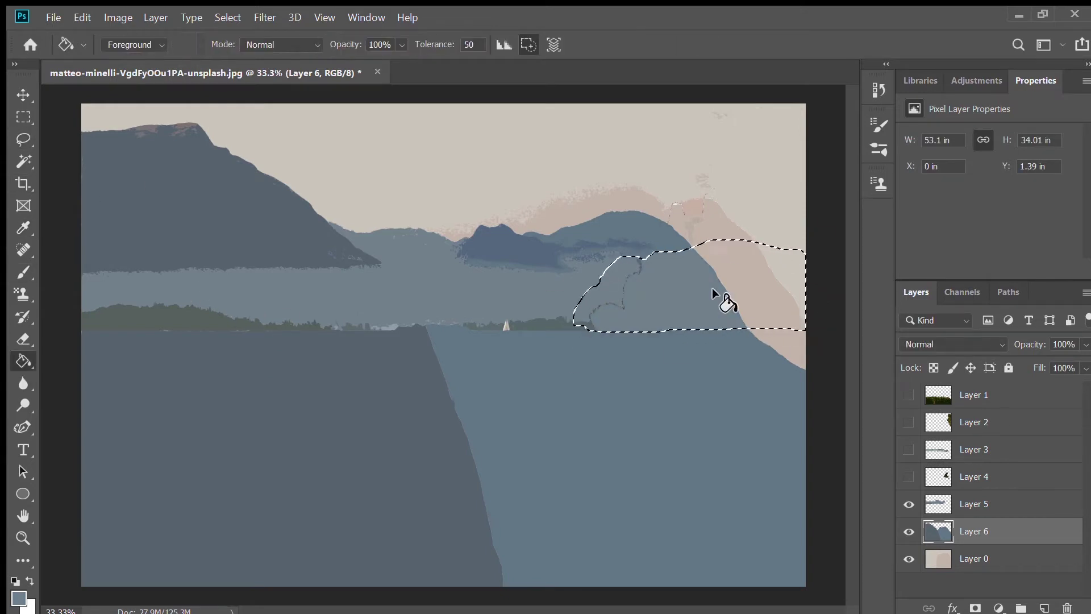
pyautogui.click(712, 293)
pyautogui.press('b')
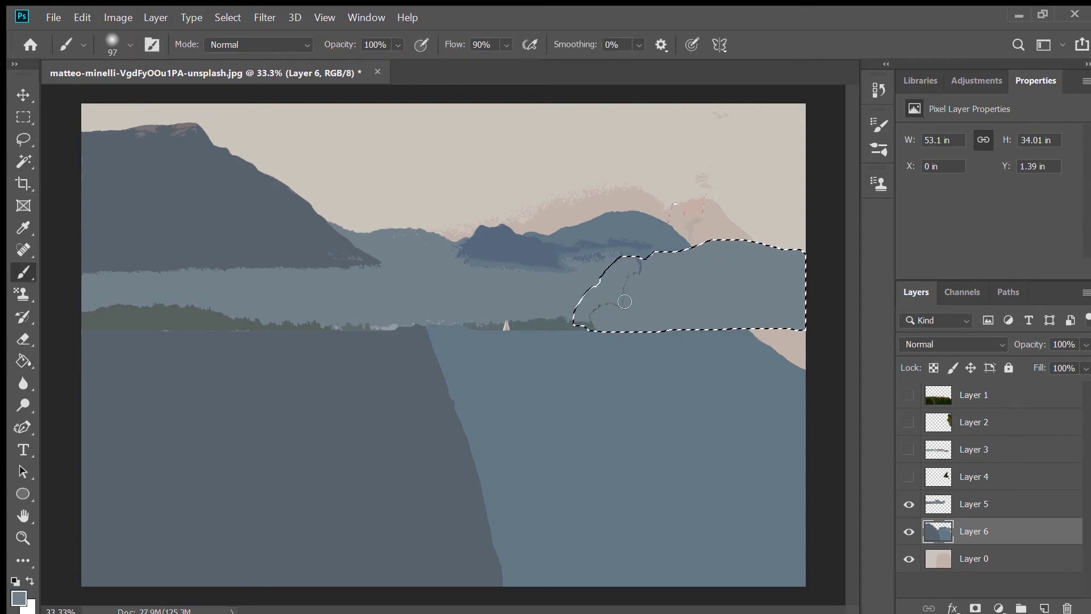
pyautogui.hotkey('ctrl', 'd')
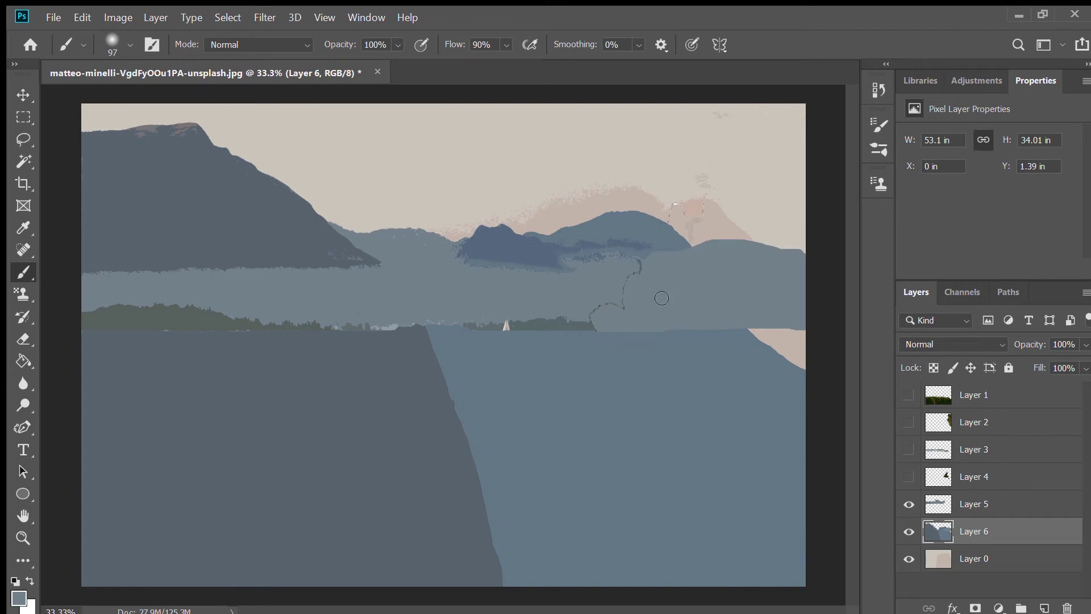
# Make Layer 5 active, check it by toggling its visibility, and undo the recent brushwork, deselection and grey-blue fill on Layer 6
pyautogui.click(916, 504)
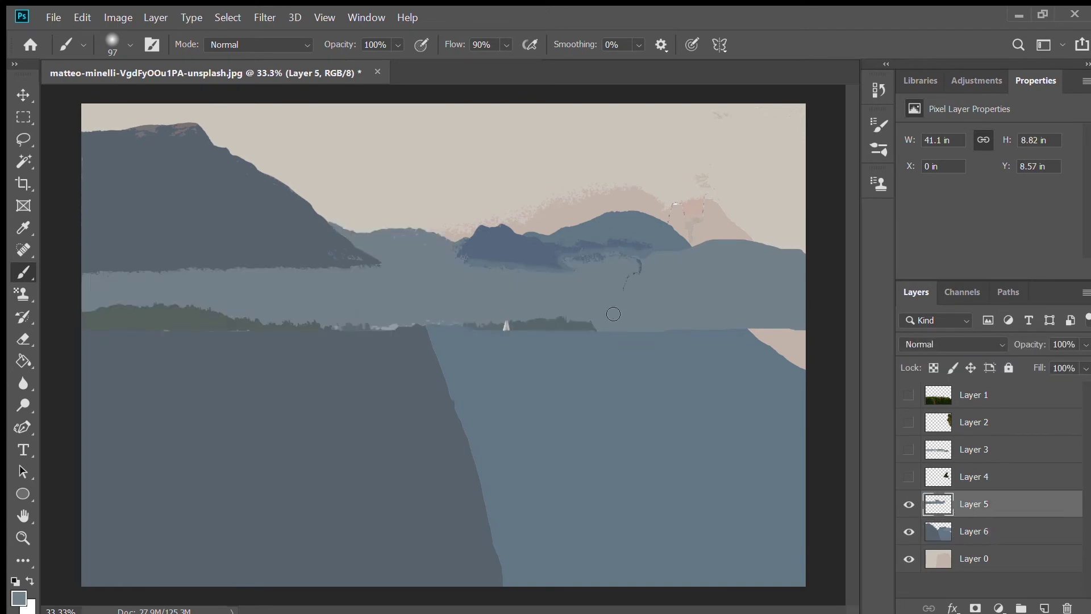
pyautogui.click(909, 504)
pyautogui.click(909, 504)
pyautogui.click(909, 504)
pyautogui.hotkey('ctrl', 'z')
pyautogui.hotkey('ctrl', 'z')
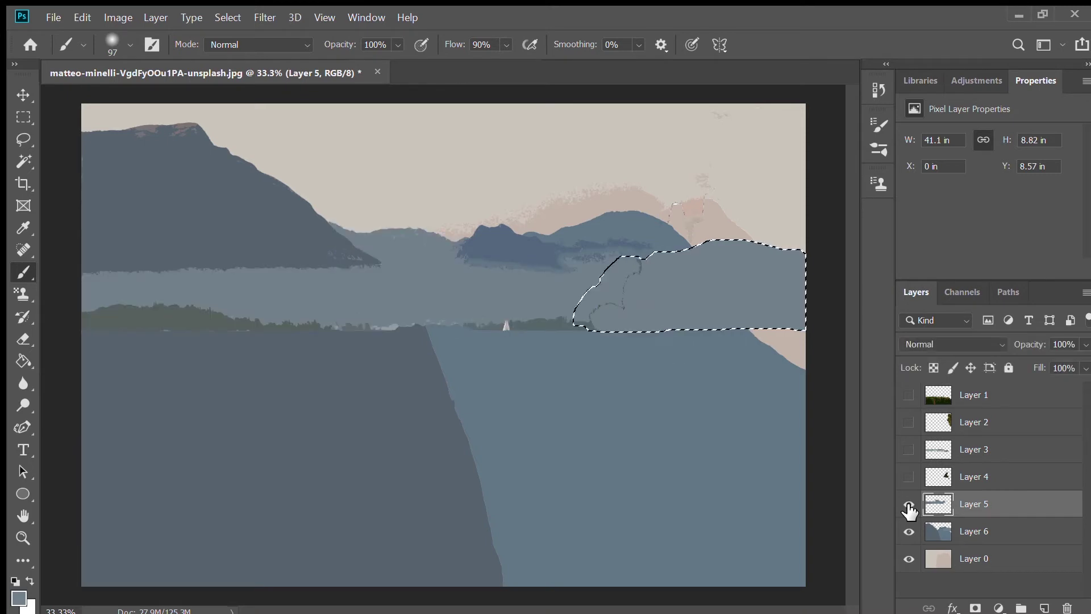
pyautogui.hotkey('ctrl', 'z')
# On Layer 5, brush over the slope's outlined edge, and fill the lassoed area and the empty area below with misty grey-blue
pyautogui.click(909, 503)
pyautogui.click(909, 504)
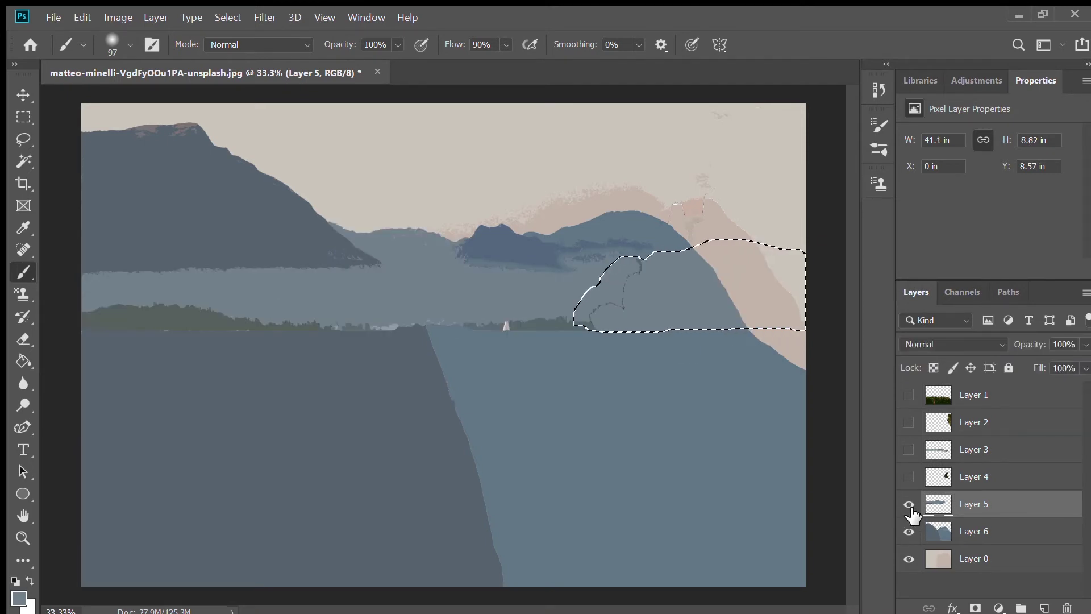
pyautogui.click(909, 504)
pyautogui.click(908, 504)
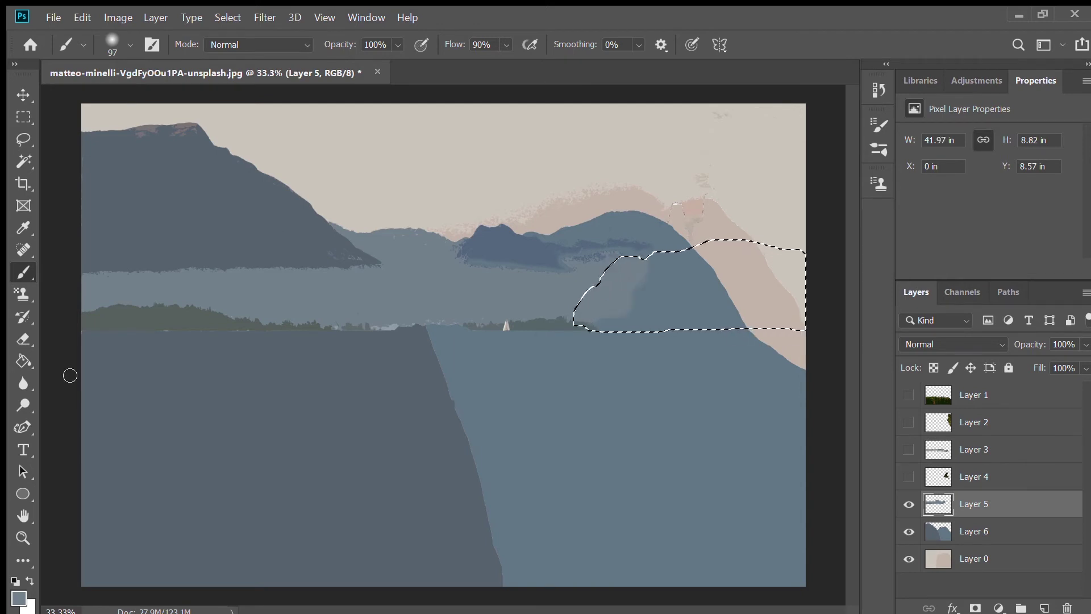
pyautogui.click(24, 361)
pyautogui.click(639, 282)
pyautogui.hotkey('ctrl', 'd')
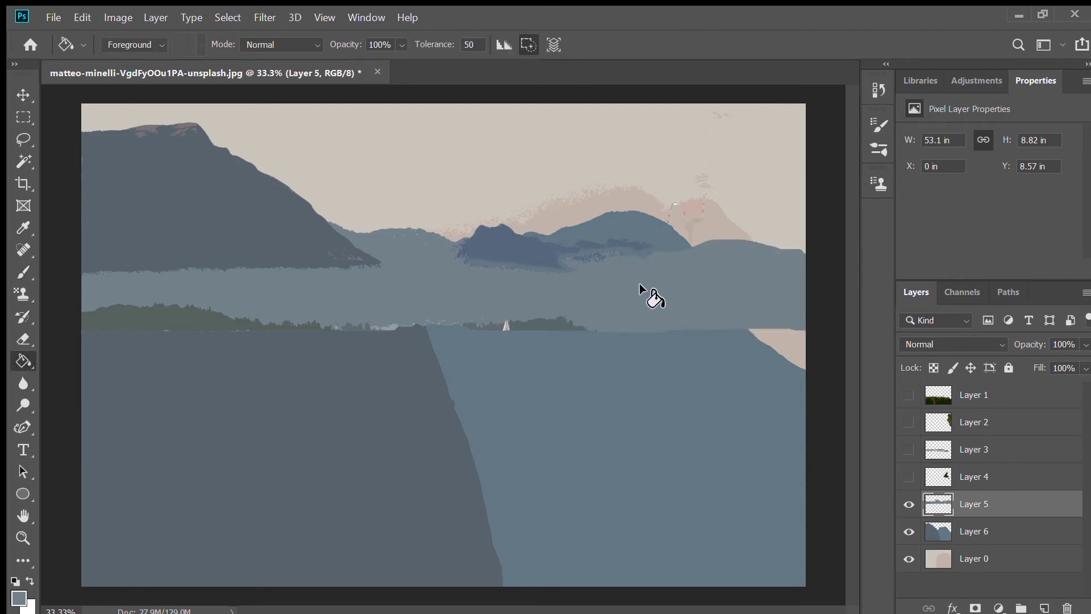
pyautogui.click(250, 330)
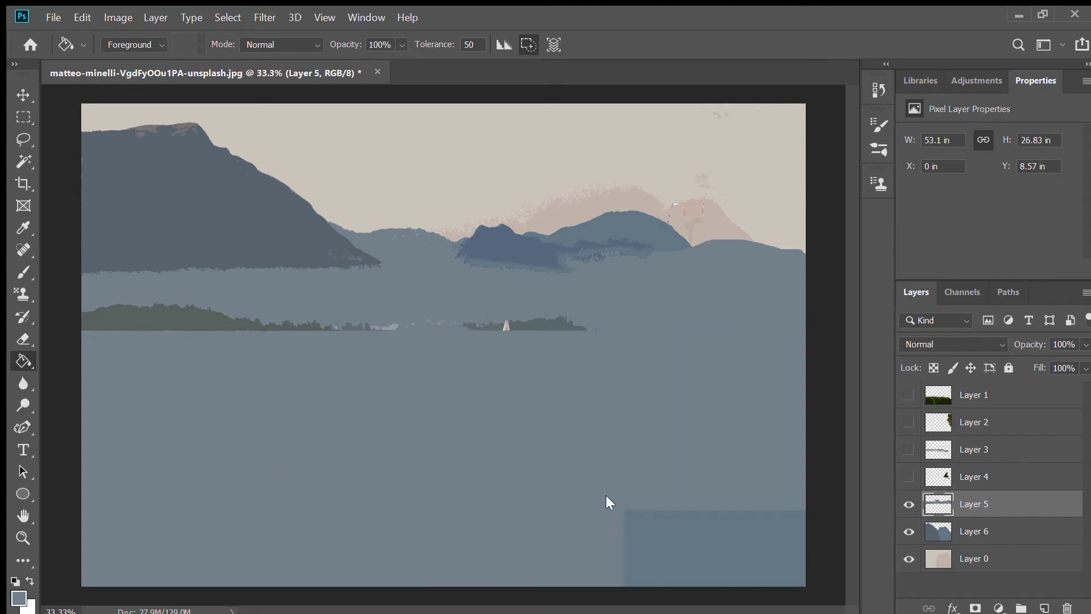
pyautogui.hotkey('ctrl', 'z')
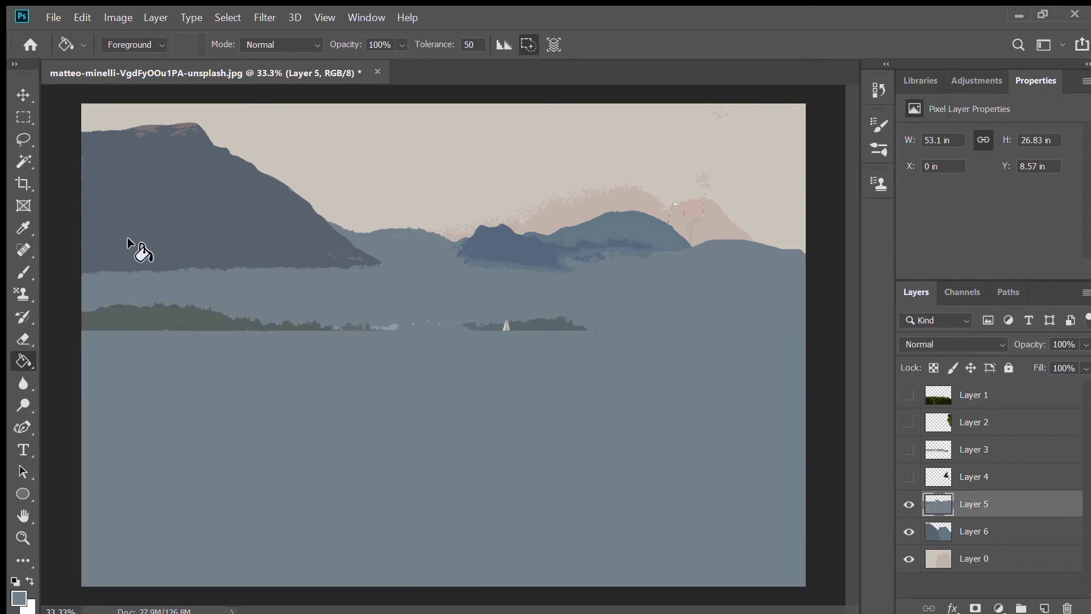
# Lasso an area beneath the low left-hand hill on Layer 5 and fill it with the hill's sampled dark green
pyautogui.click(23, 139)
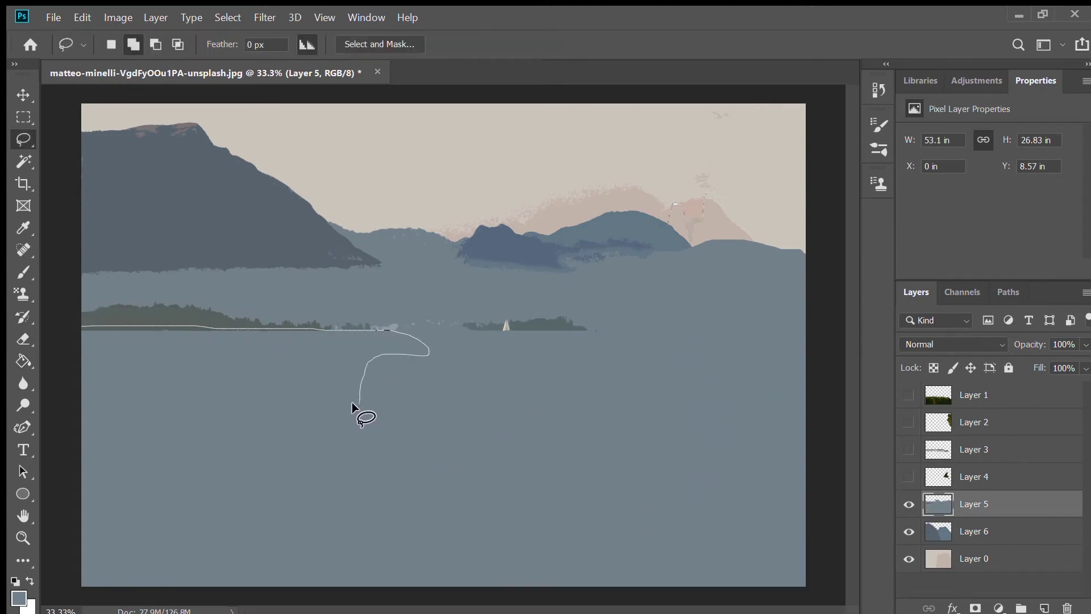
pyautogui.moveTo(352, 401); pyautogui.dragTo(61, 555)
pyautogui.press('i')
pyautogui.click(163, 312)
pyautogui.press('g')
pyautogui.click(263, 400)
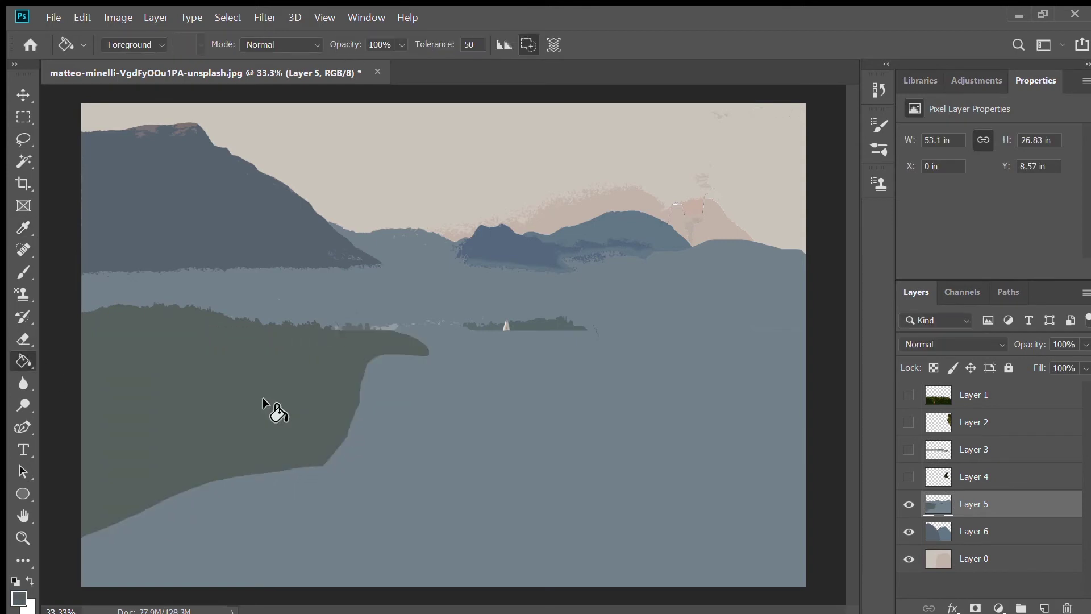
# Lasso an area beneath the small wooded hill behind the sailboat, fill it with the hill's grey-green, and deselect
pyautogui.press('l')
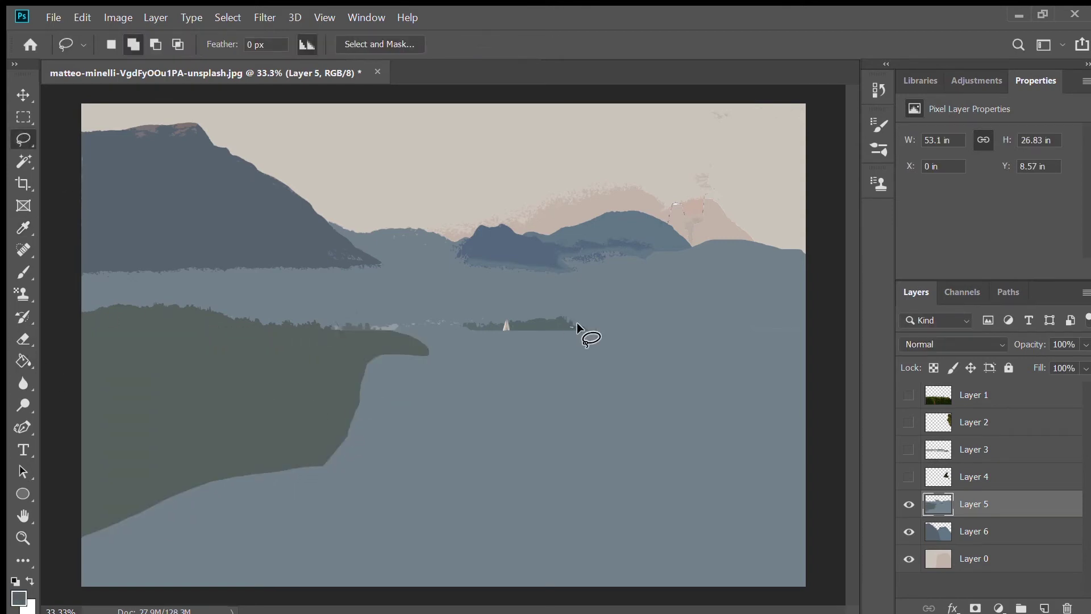
pyautogui.moveTo(576, 328)
pyautogui.mouseDown()
pyautogui.moveTo(477, 337)
pyautogui.moveTo(571, 327)
pyautogui.mouseUp()
pyautogui.press('i')
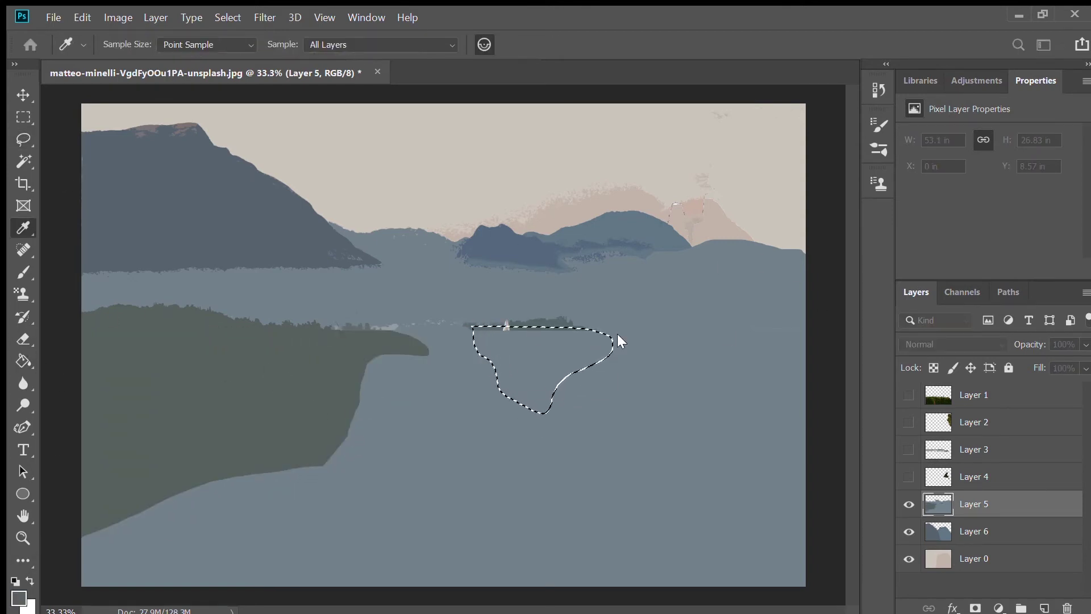
pyautogui.press('l')
pyautogui.press('g')
pyautogui.click(542, 378)
pyautogui.hotkey('ctrl', 'd')
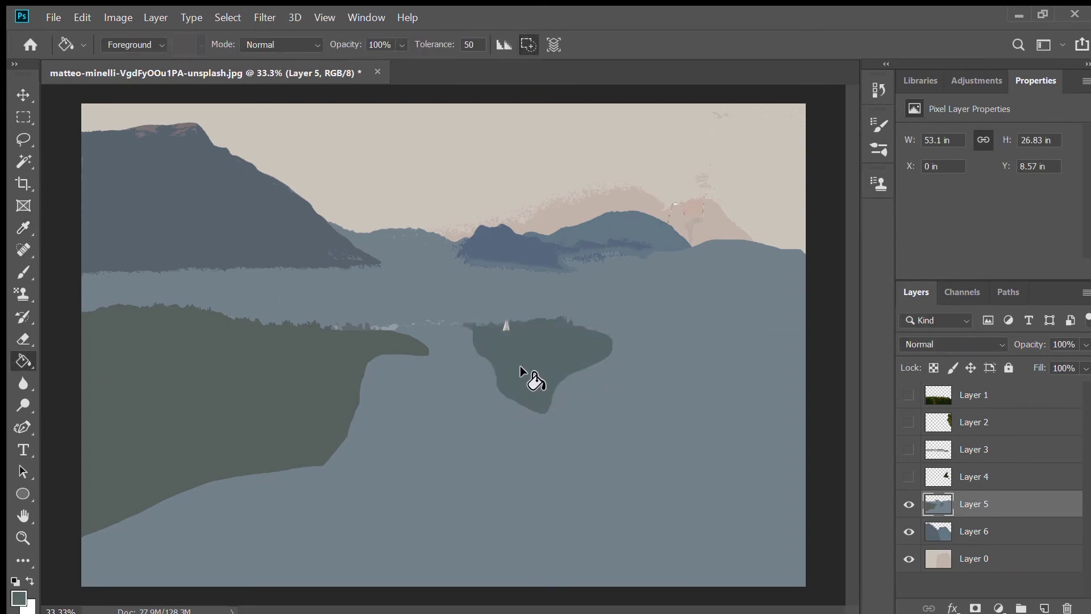
# Show Layer 4, sample the trees' dark green, and fill a lassoed area between the trees and the canvas's right edge with it on Layer 5
pyautogui.click(909, 478)
pyautogui.press('i')
pyautogui.click(689, 244)
pyautogui.press('g')
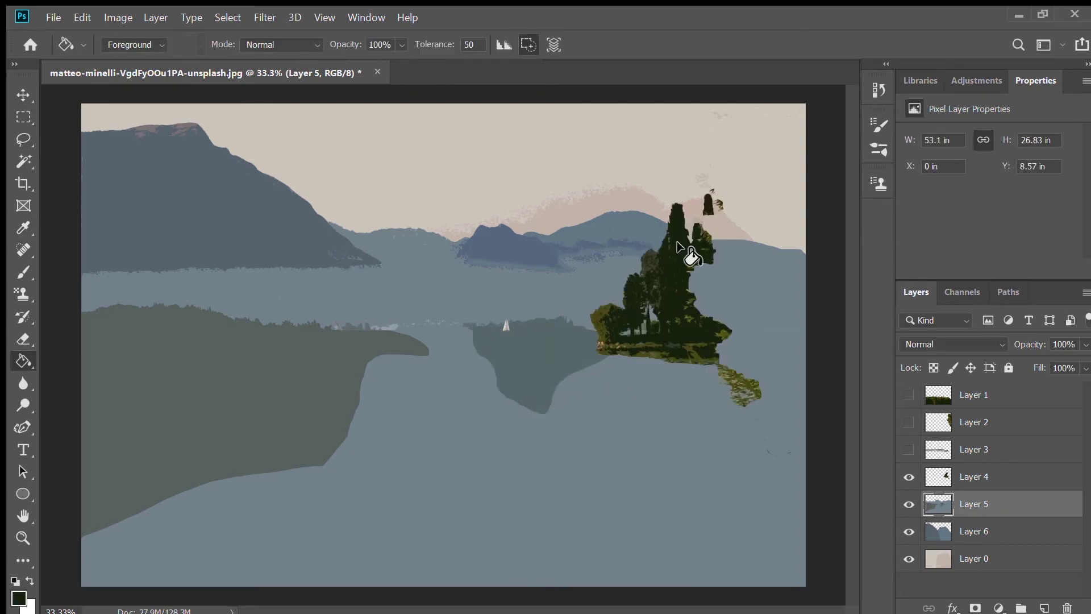
pyautogui.click(23, 139)
pyautogui.moveTo(795, 199)
pyautogui.mouseDown()
pyautogui.moveTo(774, 409)
pyautogui.moveTo(687, 286)
pyautogui.mouseUp()
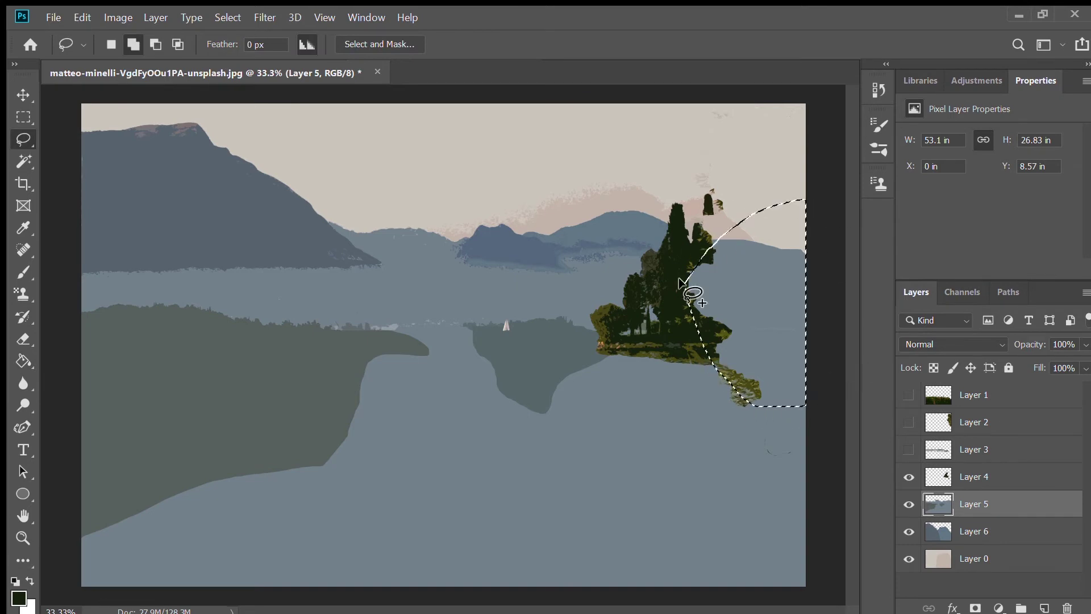
pyautogui.hotkey('ctrl', 'd')
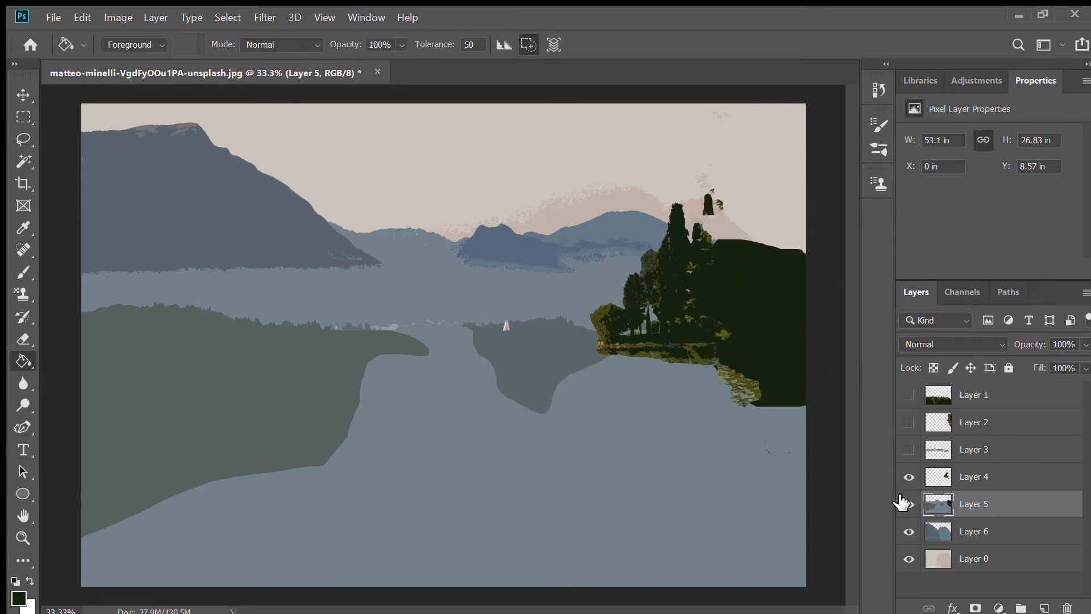
pyautogui.click(909, 423)
pyautogui.click(909, 423)
pyautogui.click(909, 450)
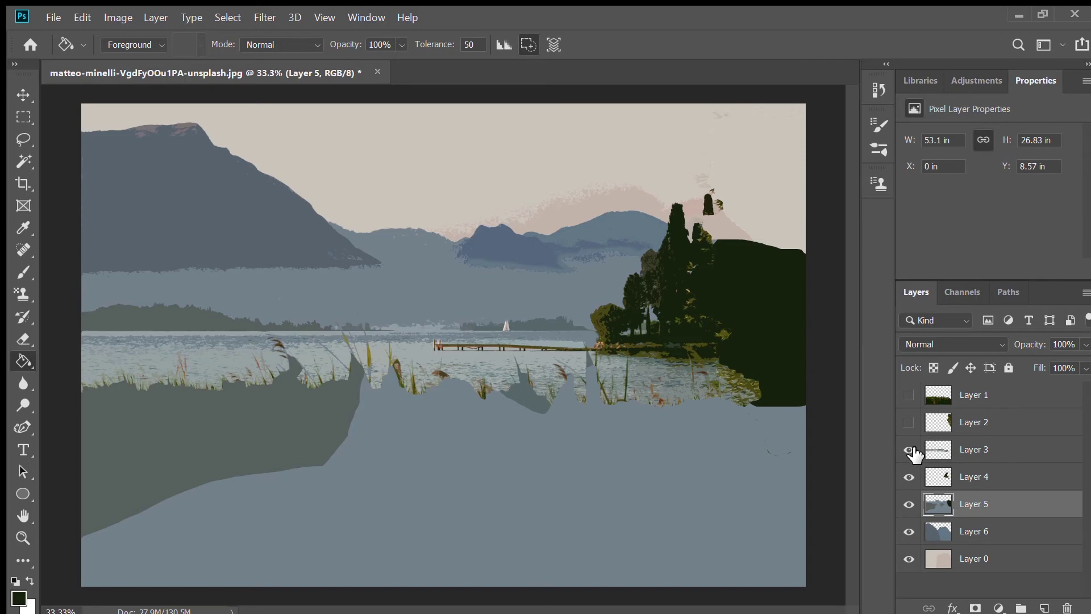
pyautogui.keyDown('alt'); pyautogui.click(222, 363); pyautogui.keyUp('alt')
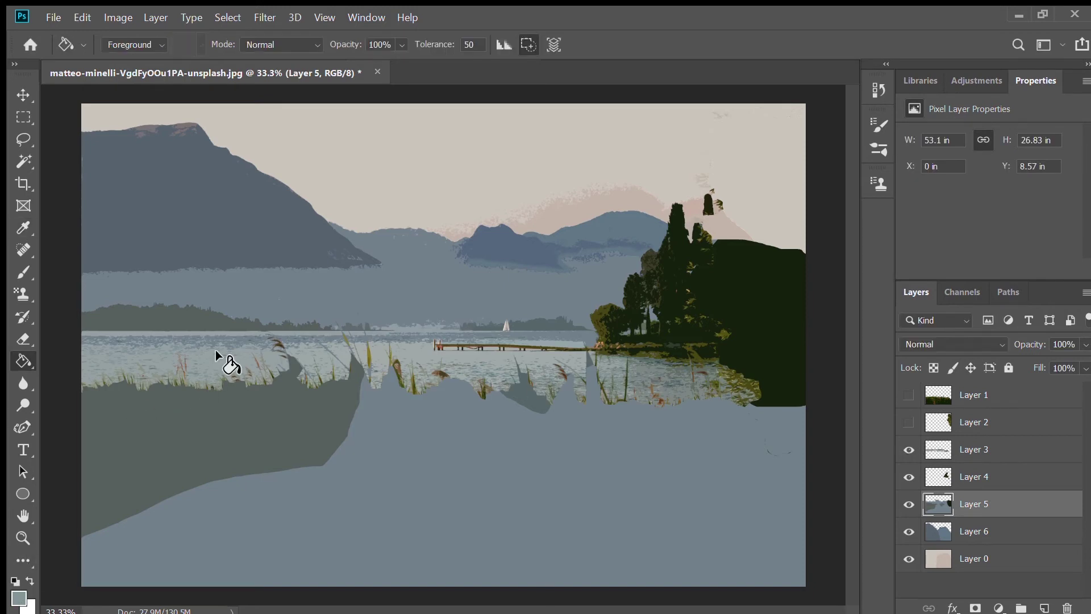
pyautogui.hotkey('alt', ']')
pyautogui.hotkey('alt', ']')
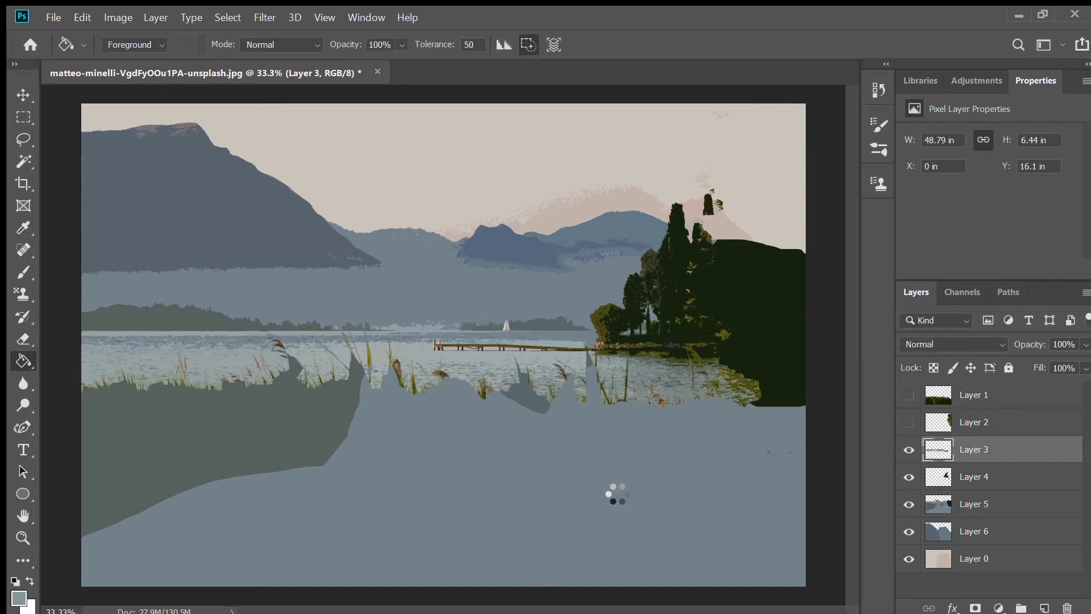
pyautogui.click(606, 483)
# Undo the fill on Layer 5, and fill the selected area beside the trees with their sampled dark green on Layer 4
pyautogui.hotkey('ctrl', 'z')
pyautogui.hotkey('ctrl', 'z')
pyautogui.hotkey('ctrl', 'z')
pyautogui.hotkey('ctrl', 'z')
pyautogui.hotkey('ctrl', 'z')
pyautogui.hotkey('ctrl', 'z')
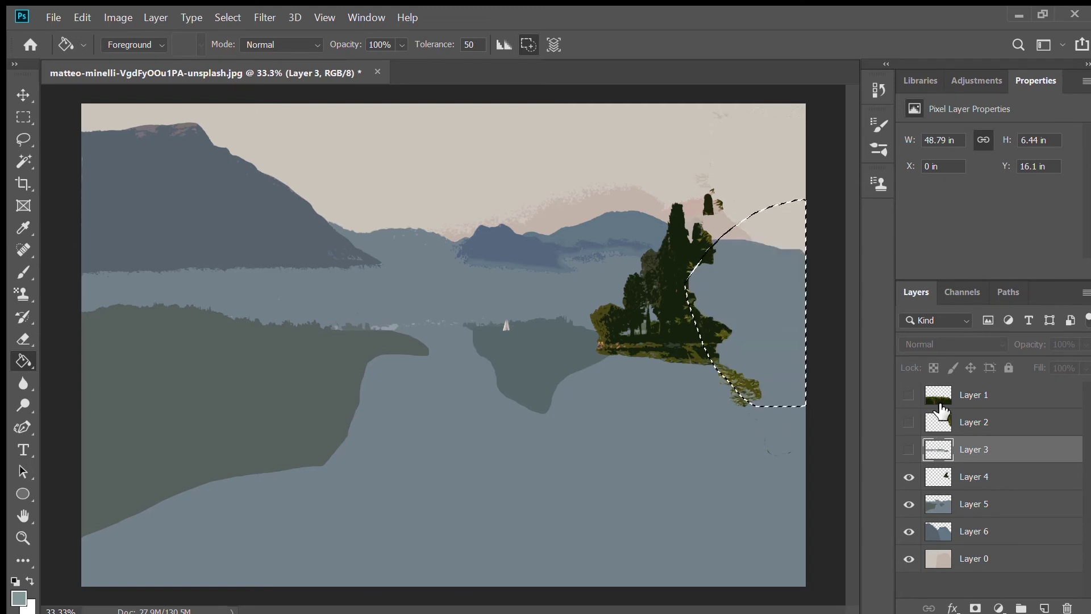
pyautogui.click(944, 476)
pyautogui.keyDown('alt'); pyautogui.click(673, 267); pyautogui.keyUp('alt')
pyautogui.click(759, 284)
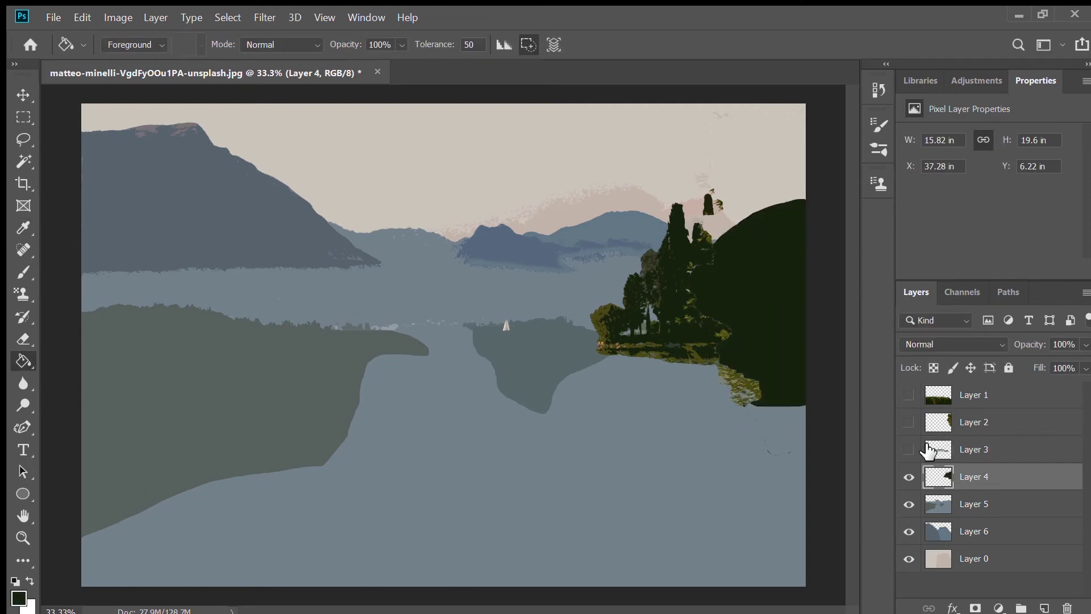
# Show Layer 3, sample the lake's pale grey-blue, and fill a lassoed area from the water to the canvas's lower edge with it on Layer 3
pyautogui.click(909, 450)
pyautogui.keyDown('alt'); pyautogui.click(233, 361); pyautogui.keyUp('alt')
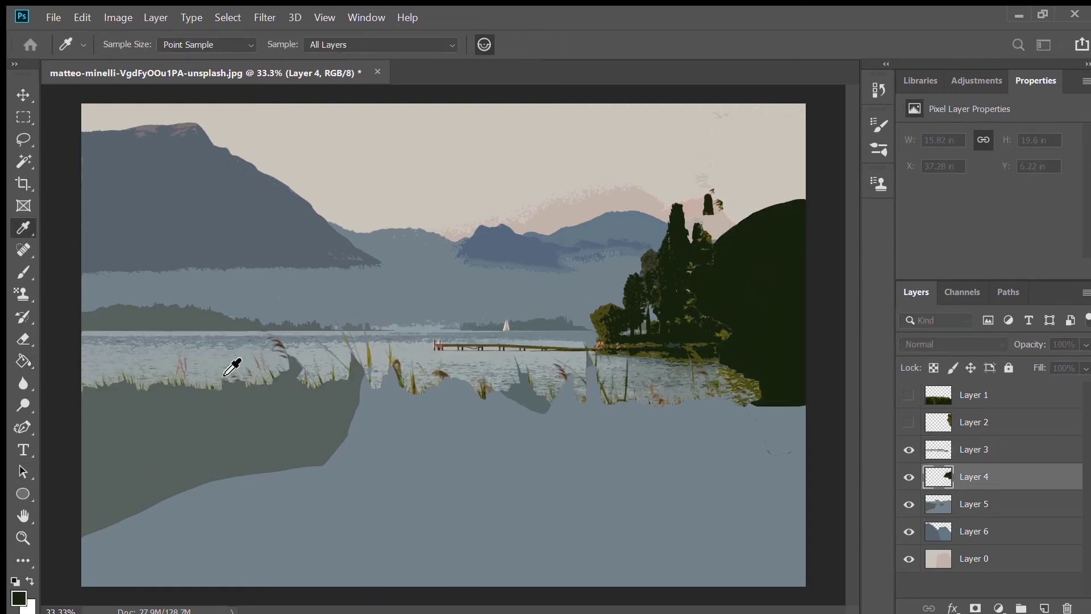
pyautogui.click(159, 450)
pyautogui.hotkey('ctrl', 'z')
pyautogui.click(965, 449)
pyautogui.press('l')
pyautogui.moveTo(81, 358)
pyautogui.mouseDown()
pyautogui.moveTo(499, 348)
pyautogui.moveTo(809, 421)
pyautogui.moveTo(470, 601)
pyautogui.moveTo(80, 588)
pyautogui.mouseUp()
pyautogui.press('g')
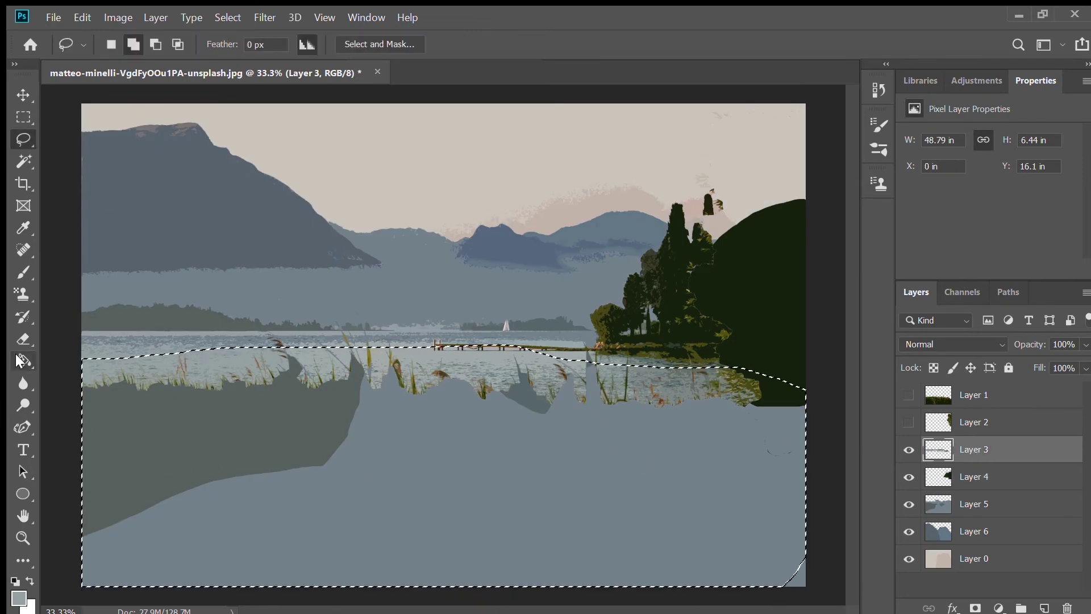
pyautogui.click(406, 514)
pyautogui.hotkey('ctrl', 'd')
pyautogui.click(799, 574)
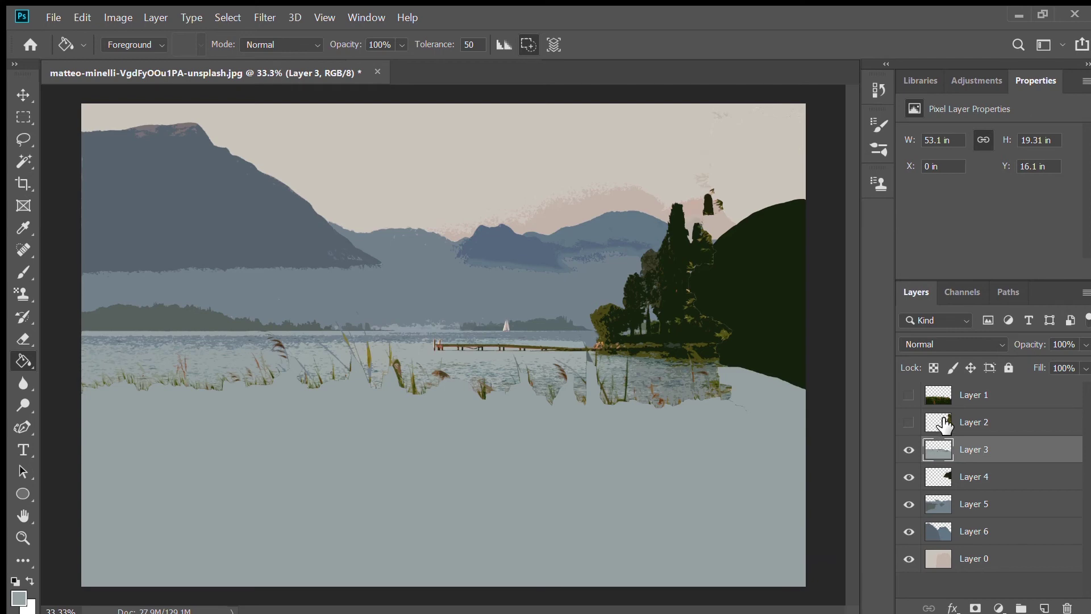
# Show Layers 2 and 1, and toggle Layer 4's visibility to check the pale patch of water beside the large tree
pyautogui.click(909, 422)
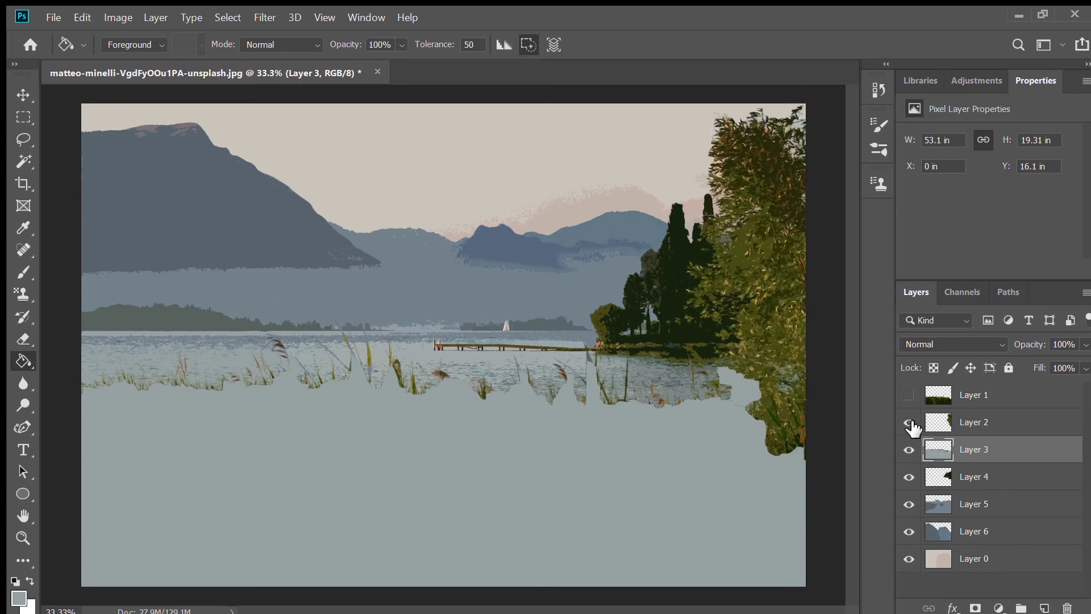
pyautogui.click(909, 395)
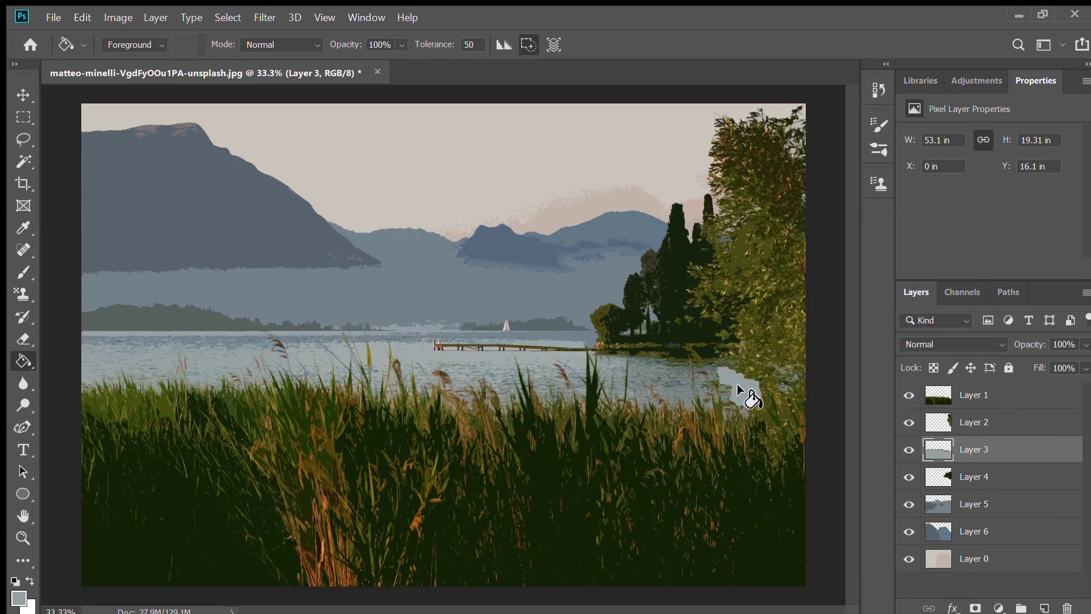
pyautogui.click(974, 478)
pyautogui.click(909, 476)
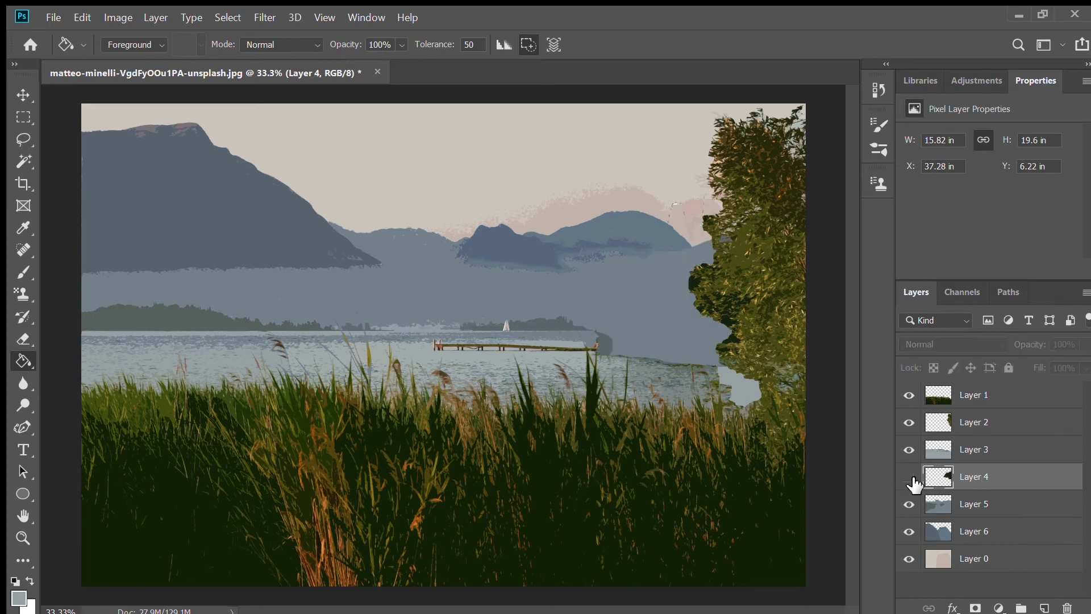
pyautogui.click(909, 477)
# Try to clear a lassoed area around the pale patch beside the large tree on Layer 3
pyautogui.press('l')
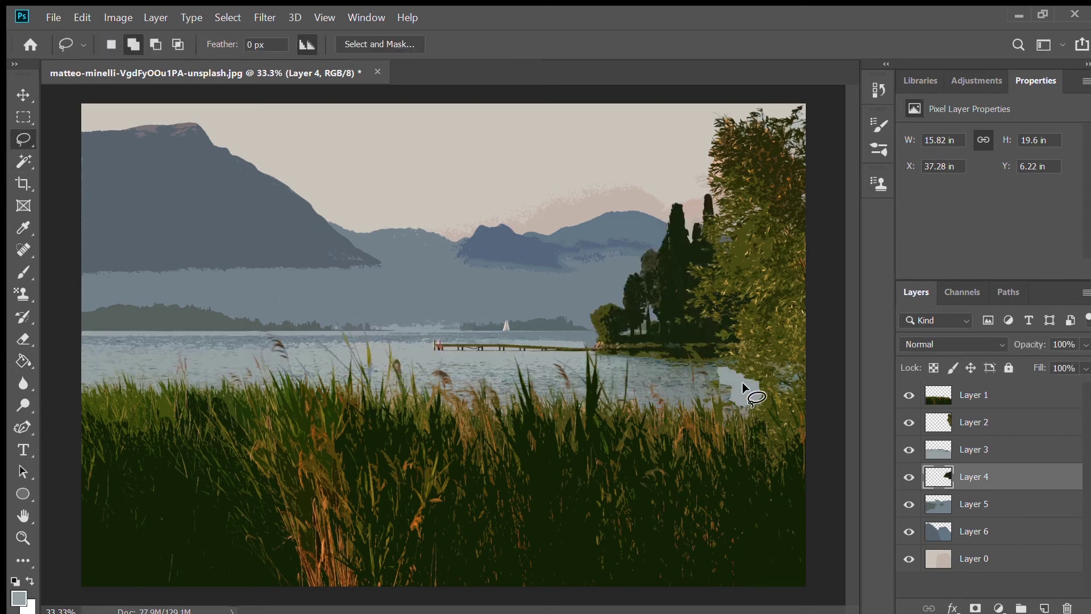
pyautogui.moveTo(775, 392); pyautogui.dragTo(780, 397)
pyautogui.click(992, 451)
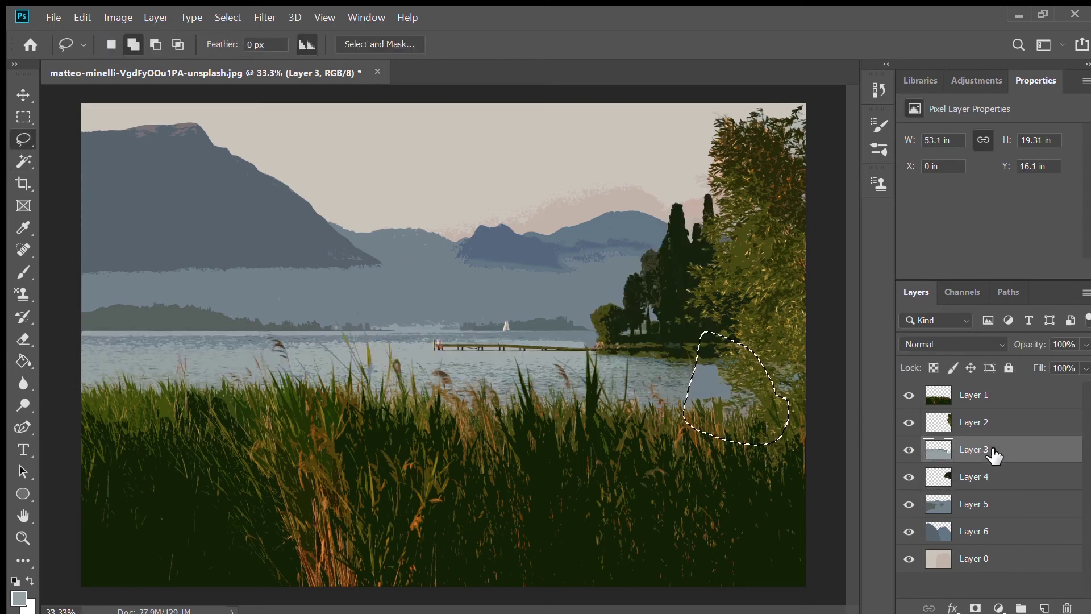
pyautogui.hotkey('ctrl', 'd')
# On Layer 3, select the flat pale patch beside the large tree with the Magic Wand sampling all layers, and delete it
pyautogui.click(23, 161)
pyautogui.click(744, 392)
pyautogui.hotkey('ctrl', 'd')
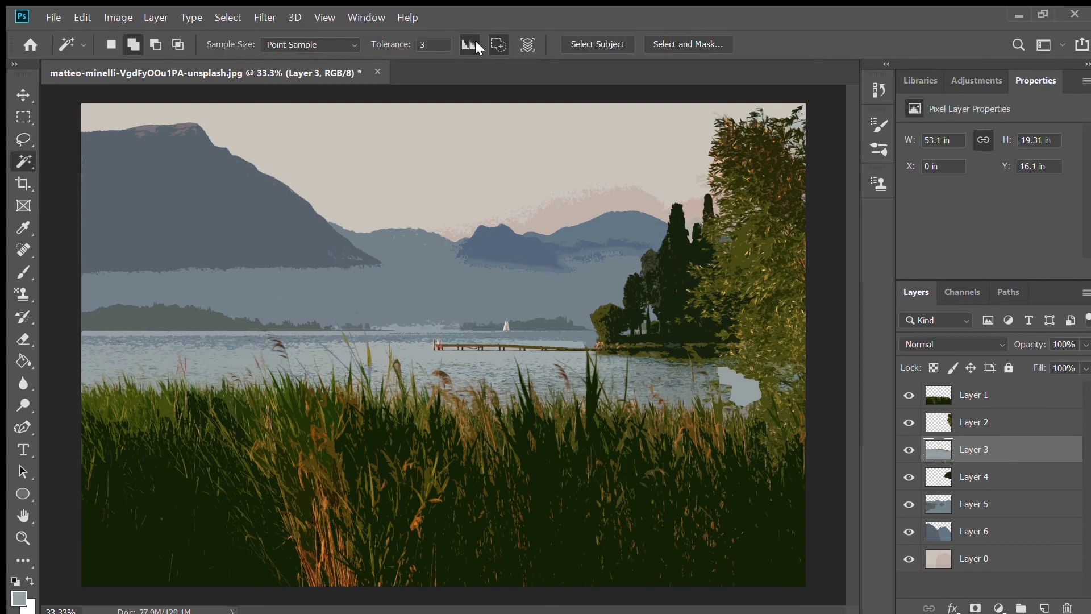
pyautogui.click(528, 44)
pyautogui.click(746, 396)
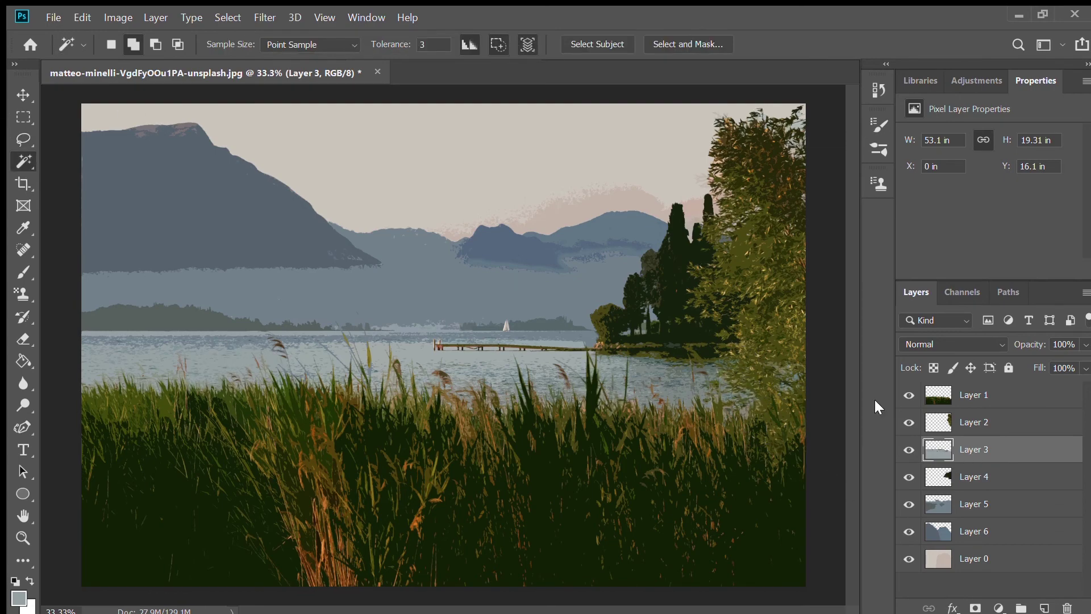
# Toggle the layers' visibility to check them, and select all layers from Layer 0 up to Layer 1
pyautogui.click(909, 394)
pyautogui.moveTo(911, 396)
pyautogui.mouseDown()
pyautogui.moveTo(907, 537)
pyautogui.moveTo(910, 397)
pyautogui.mouseUp()
pyautogui.click(911, 560)
pyautogui.keyDown('shift'); pyautogui.click(946, 393); pyautogui.keyUp('shift')
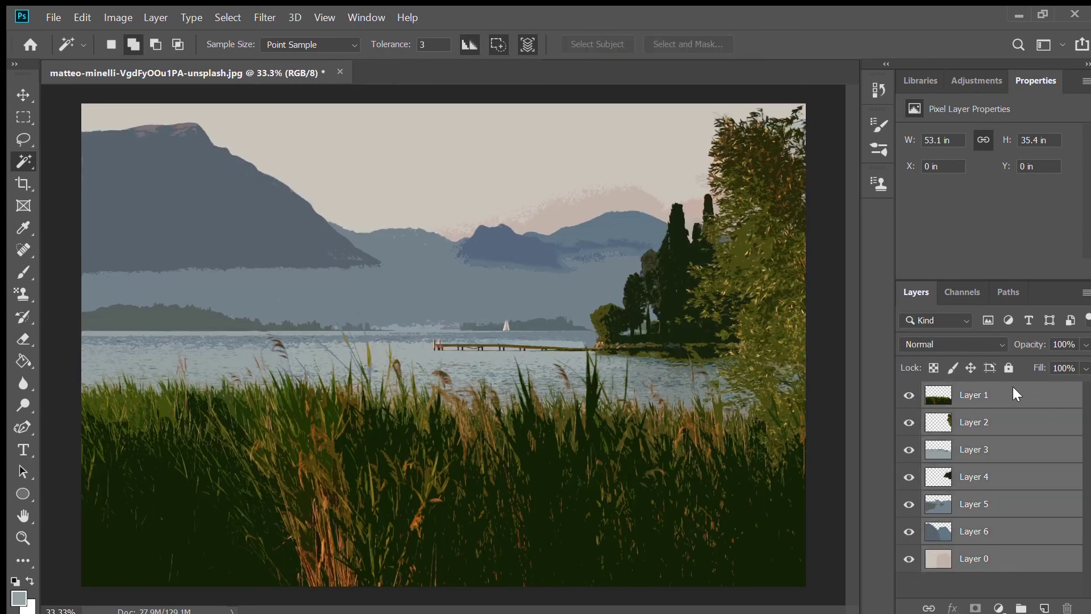